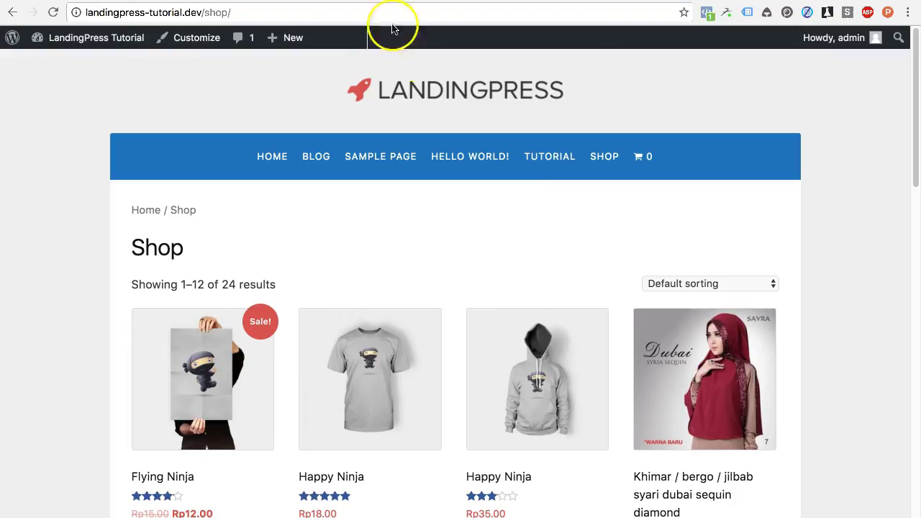
# Add the Rp18.00 Happy Ninja T-shirt from the shop page to the cart.
pyautogui.scroll(-1, 532, 243)
pyautogui.scroll(-3, 532, 241)
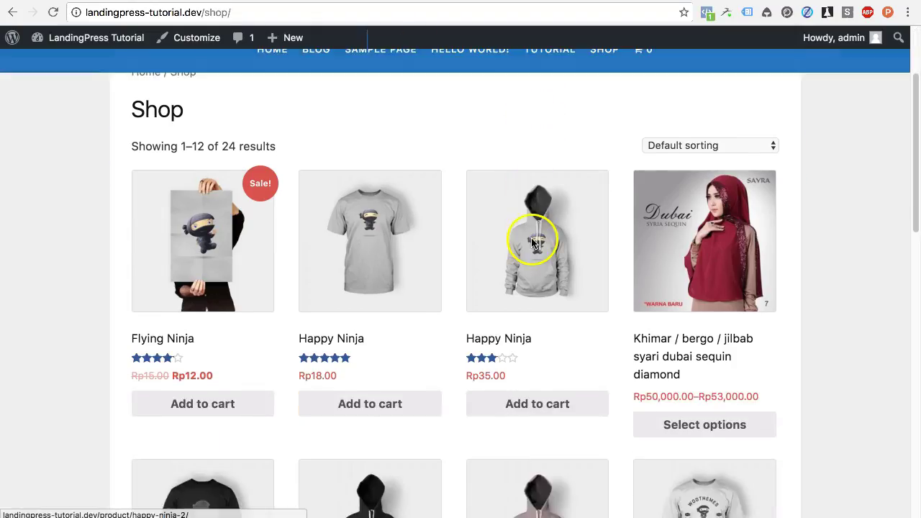
pyautogui.click(374, 406)
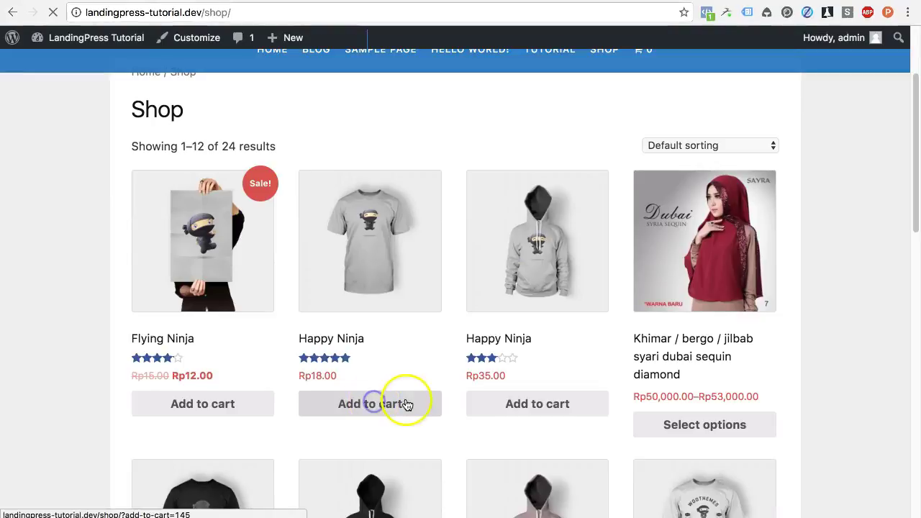
pyautogui.scroll(-2, 406, 403)
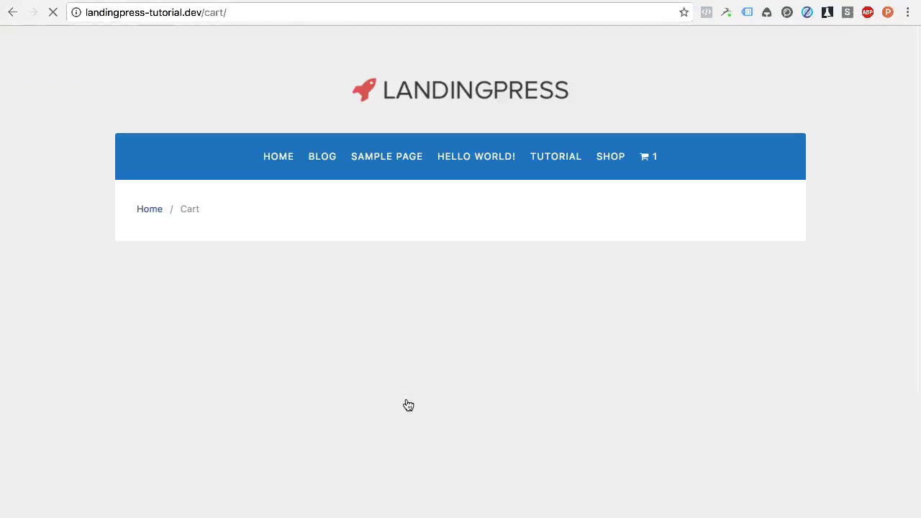
# Proceed from the cart to checkout and examine the billing form, order summary and payment section.
pyautogui.scroll(-3, 407, 403)
pyautogui.scroll(-2, 431, 390)
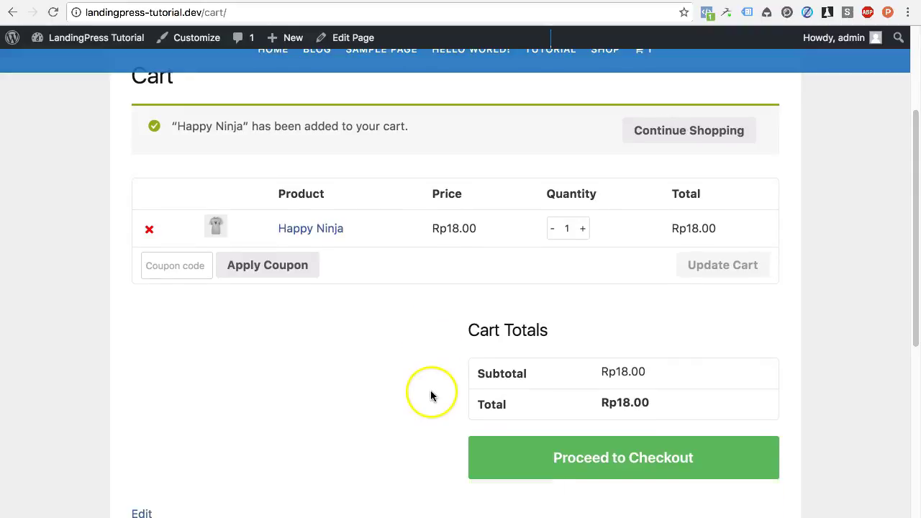
pyautogui.scroll(-2, 580, 409)
pyautogui.click(576, 423)
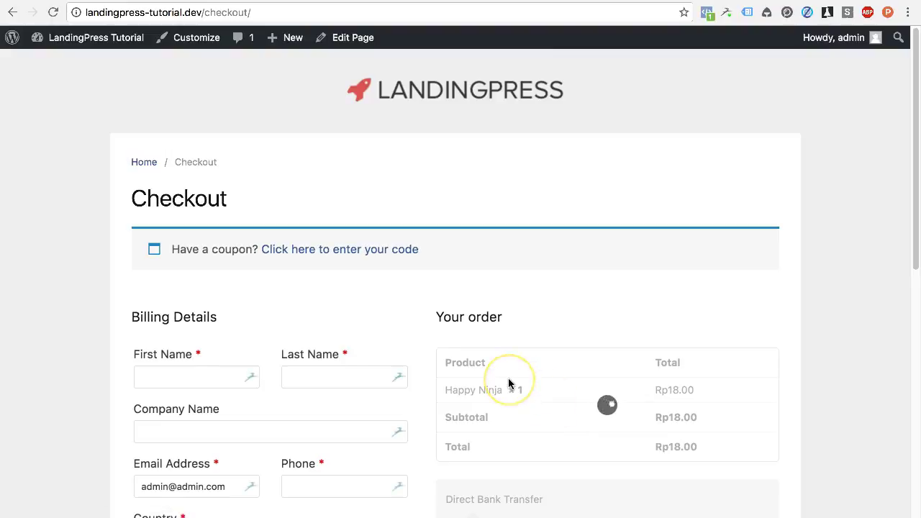
pyautogui.scroll(-1, 507, 382)
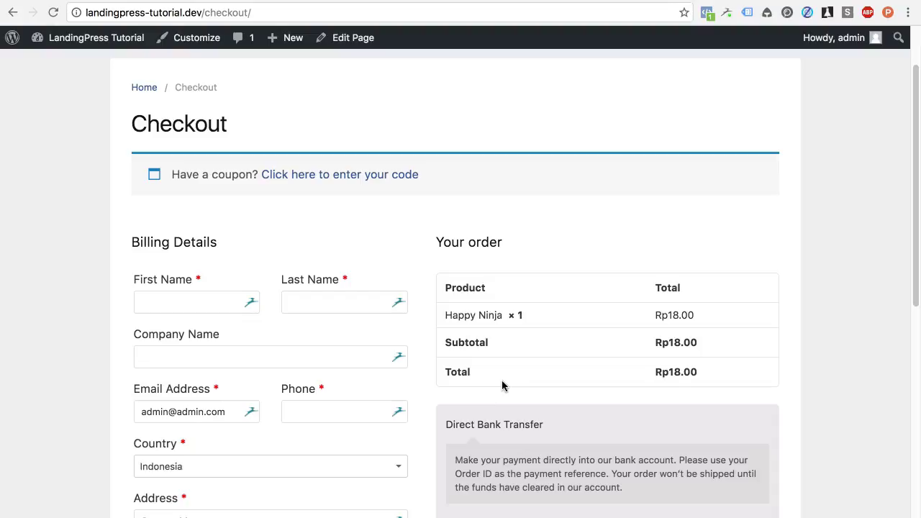
pyautogui.scroll(-1, 501, 380)
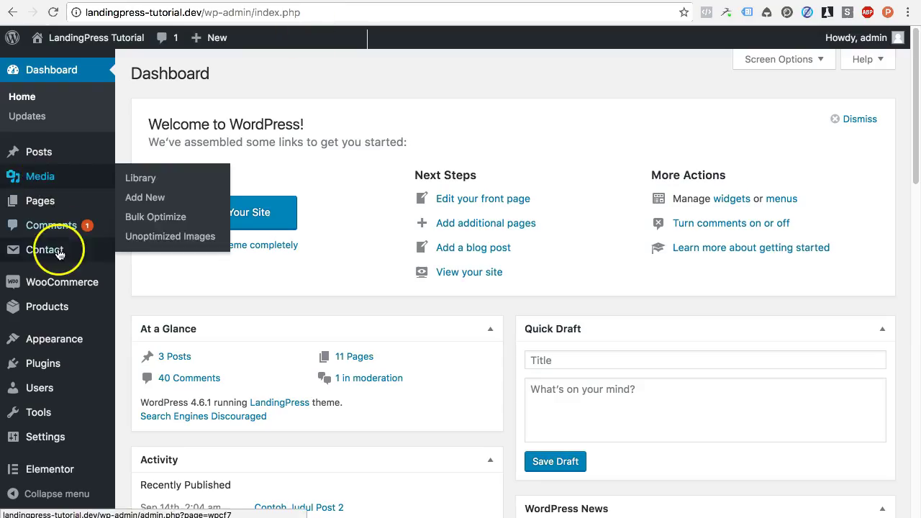
# Open the WooCommerce general settings in the WordPress admin and look through the Base Location choices.
pyautogui.moveTo(61, 288)
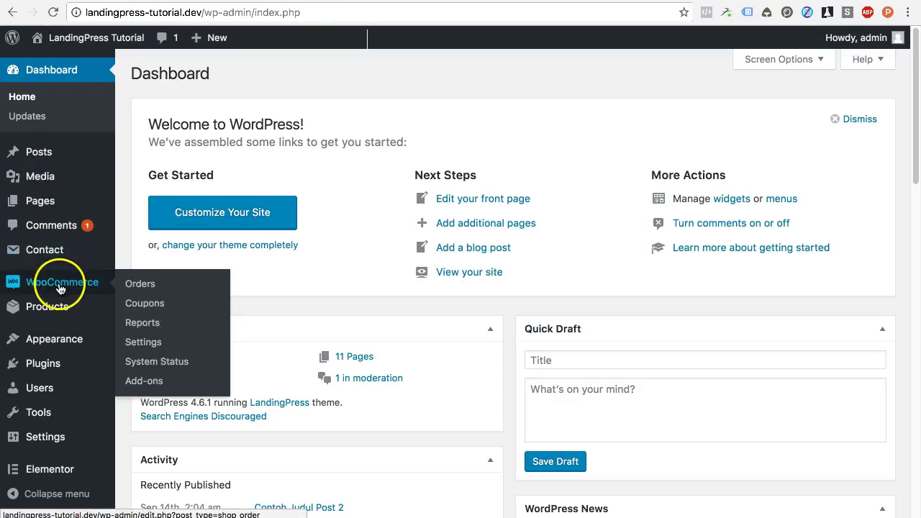
pyautogui.click(147, 285)
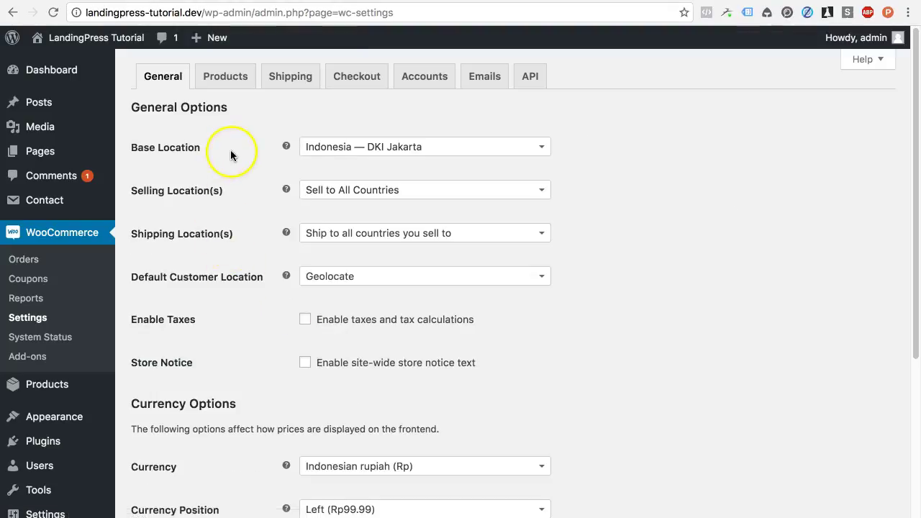
pyautogui.click(406, 151)
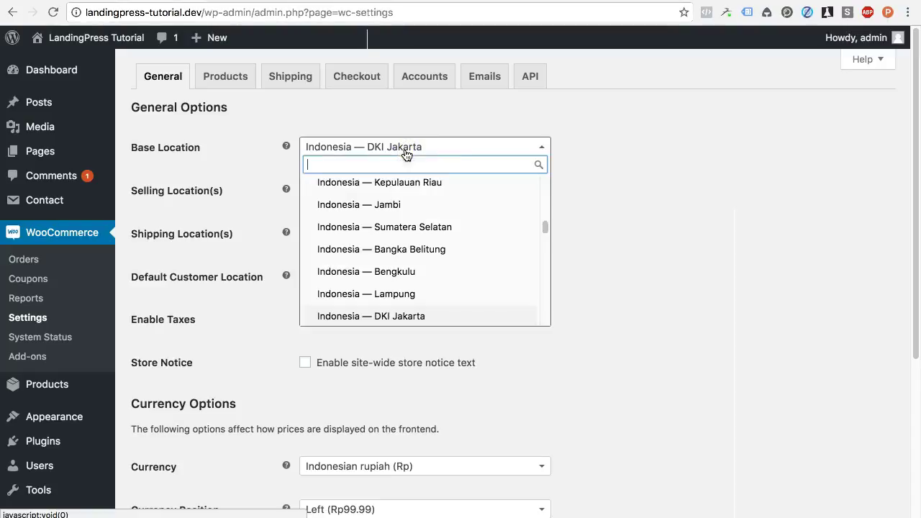
pyautogui.click(660, 244)
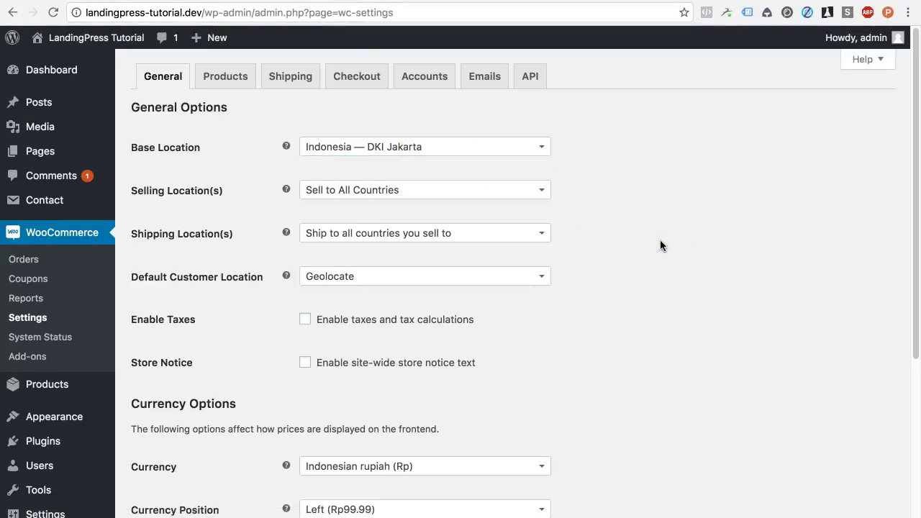
# Set the selling locations to Sell to Specific Countries with Indonesia as the country, and save the general settings.
pyautogui.click(426, 197)
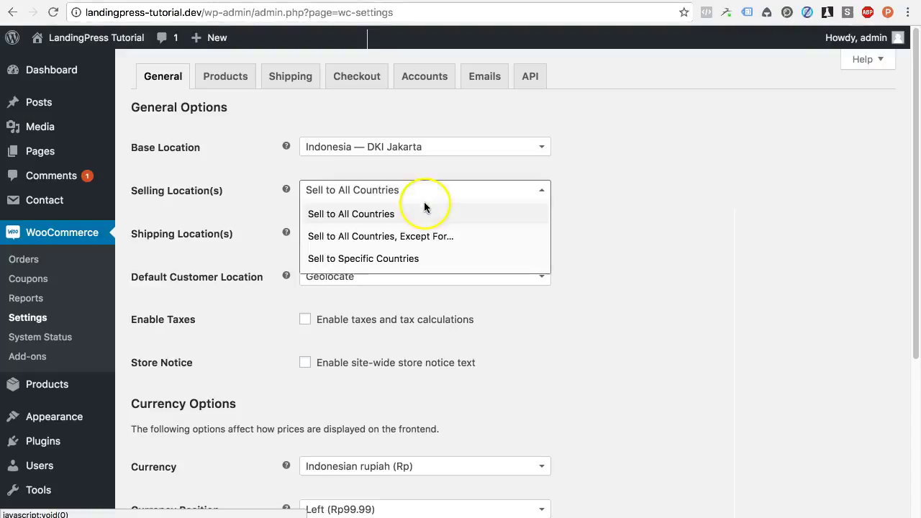
pyautogui.click(417, 259)
pyautogui.click(419, 260)
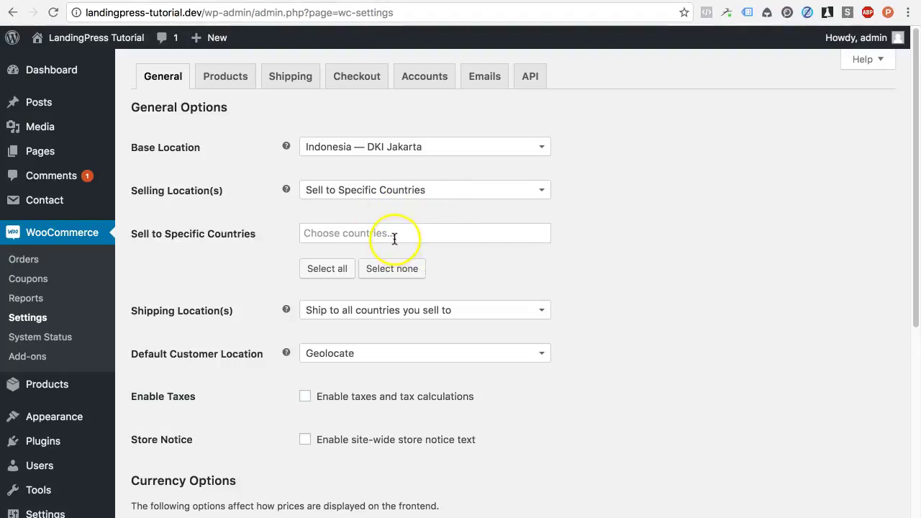
pyautogui.click(394, 239)
pyautogui.write('indo')
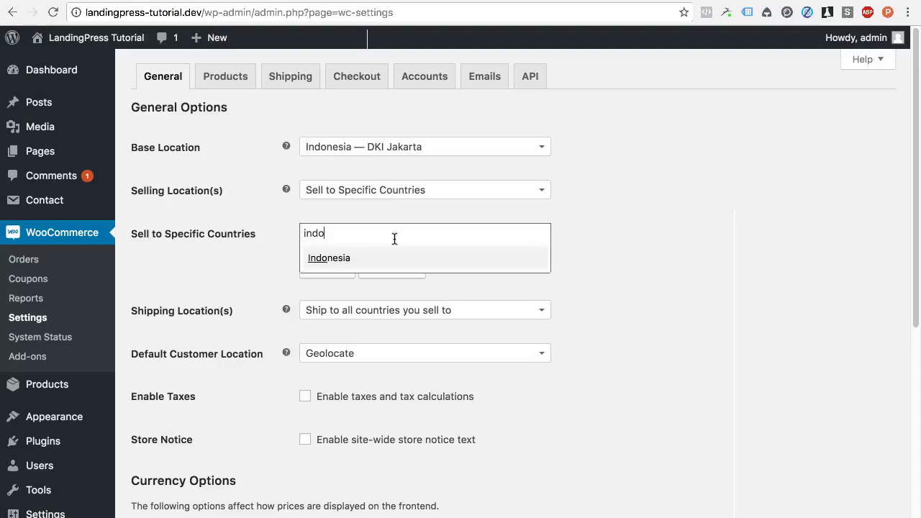
pyautogui.click(405, 257)
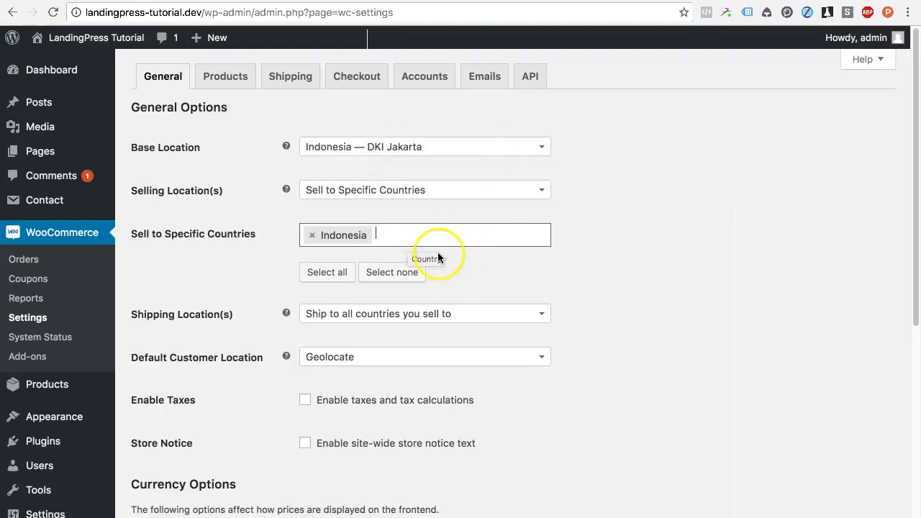
pyautogui.scroll(-9, 651, 309)
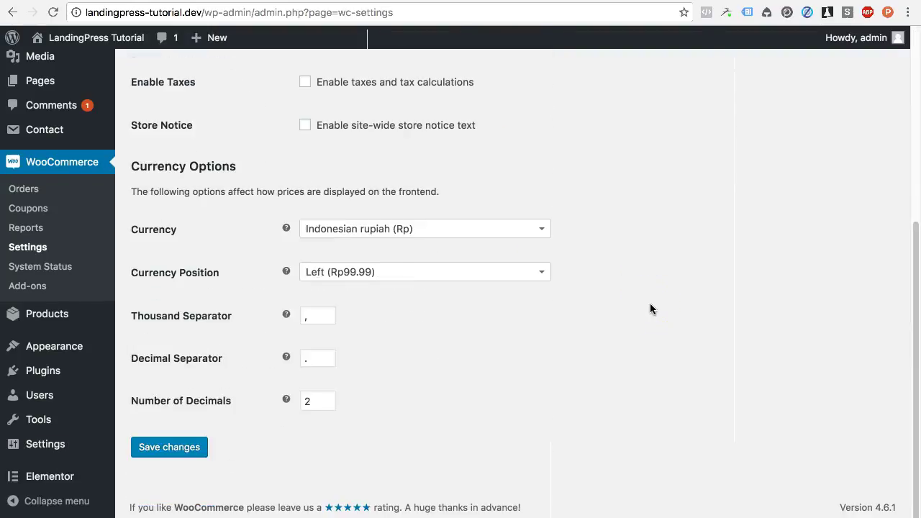
pyautogui.click(163, 447)
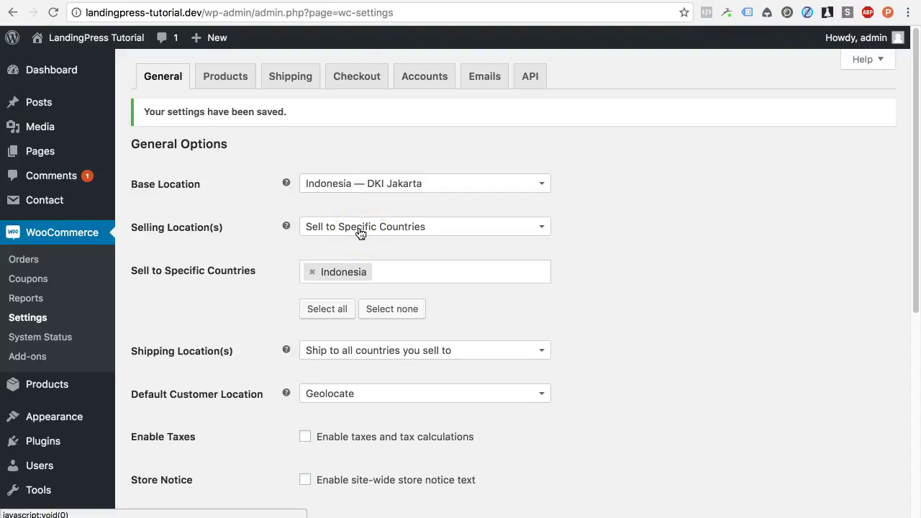
# Open the WooCommerce shipping settings and read through the Shipping Zones page.
pyautogui.click(292, 85)
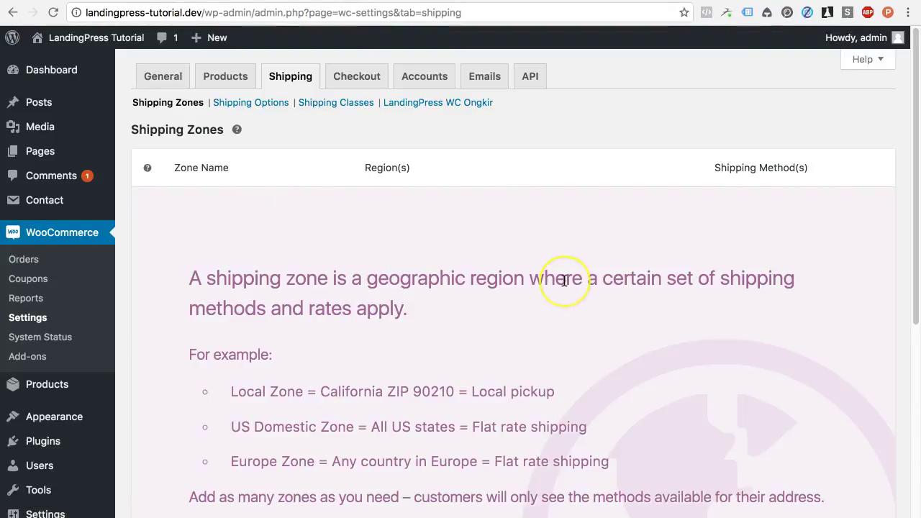
pyautogui.scroll(-3, 564, 280)
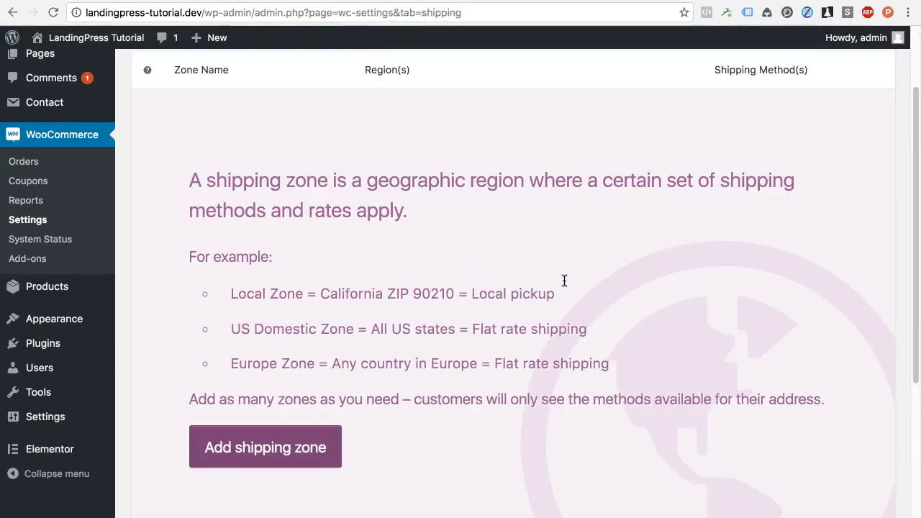
pyautogui.scroll(-3, 564, 281)
pyautogui.scroll(4, 564, 281)
pyautogui.scroll(2, 564, 280)
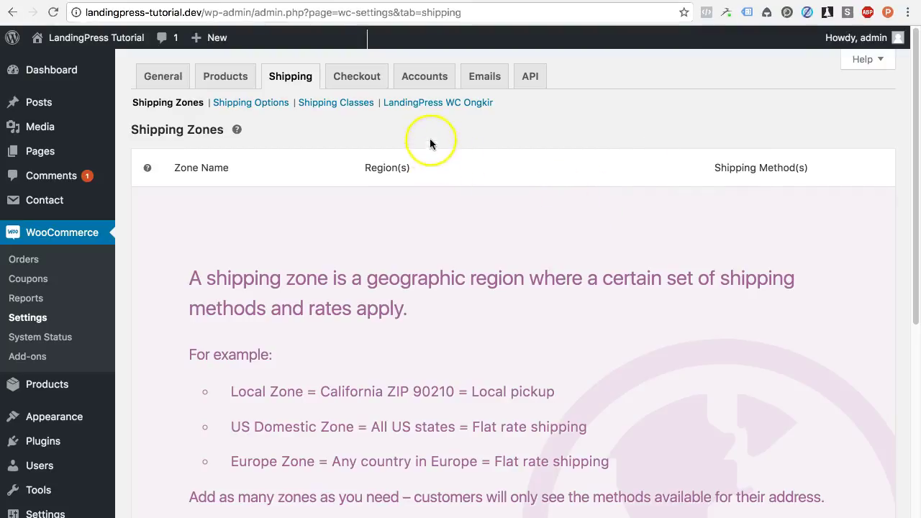
# Enable LandingPress WC Ongkir in its shipping section and save the changes.
pyautogui.click(443, 106)
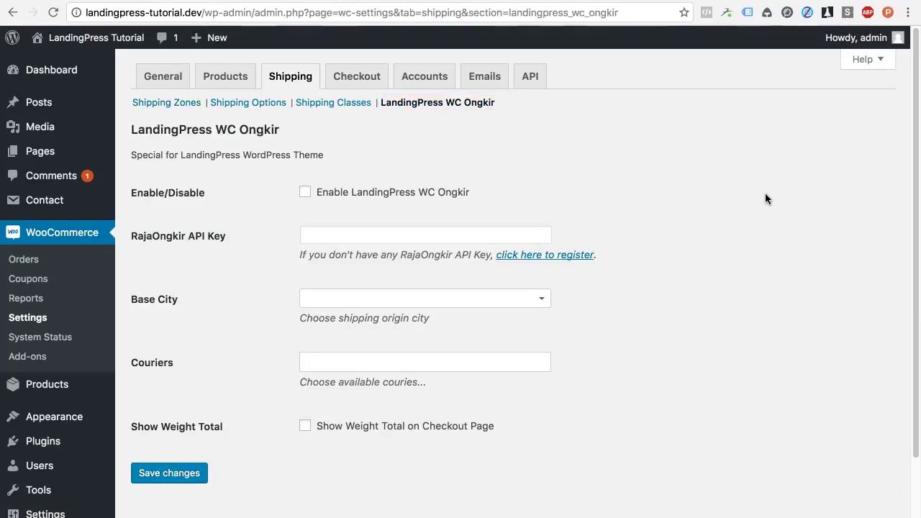
pyautogui.click(304, 193)
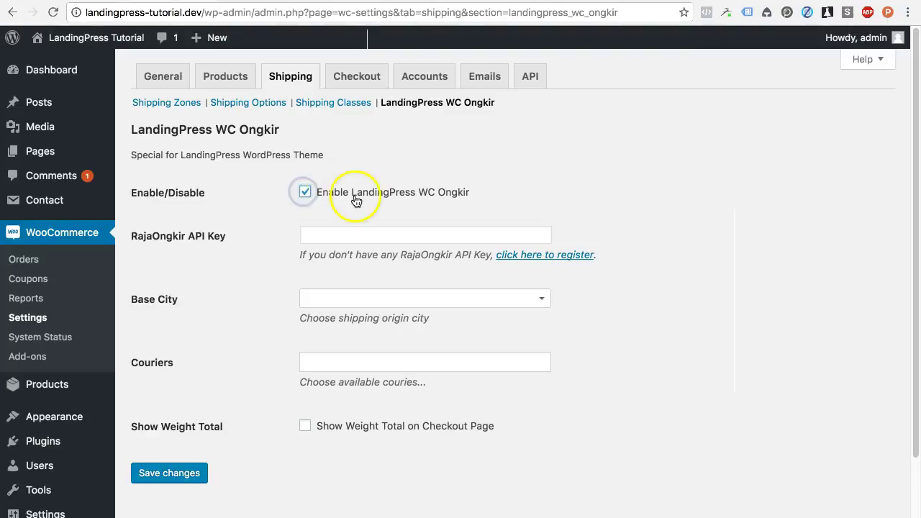
pyautogui.click(173, 473)
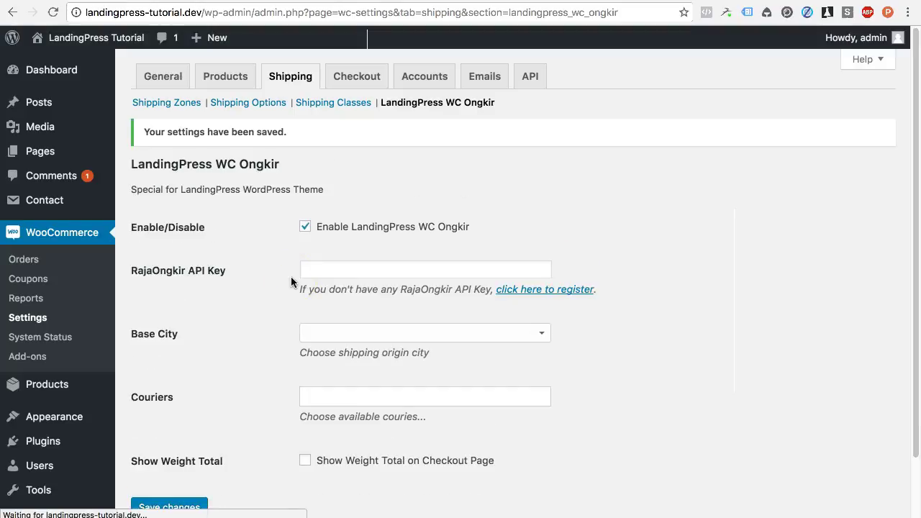
# Open the RajaOngkir registration page linked below the API key field and examine the sign-up form.
pyautogui.click(366, 333)
pyautogui.click(242, 329)
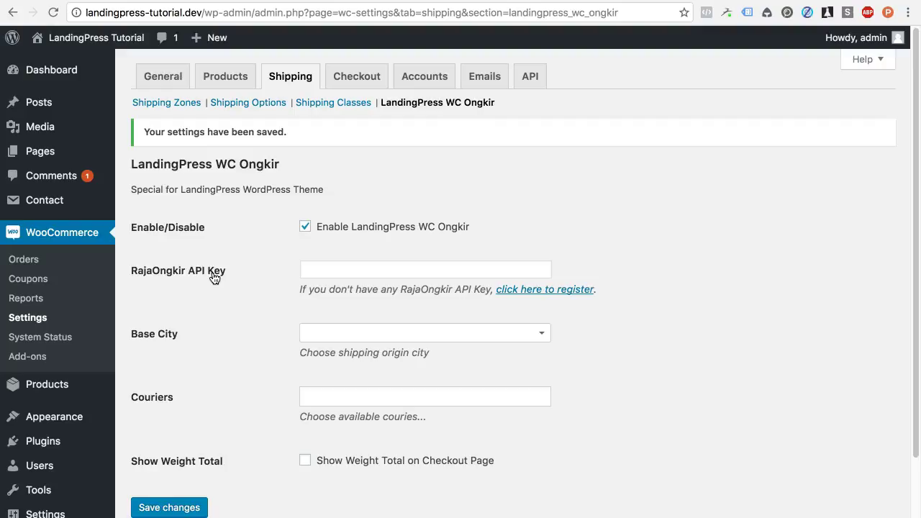
pyautogui.rightClick(554, 293)
pyautogui.click(560, 296)
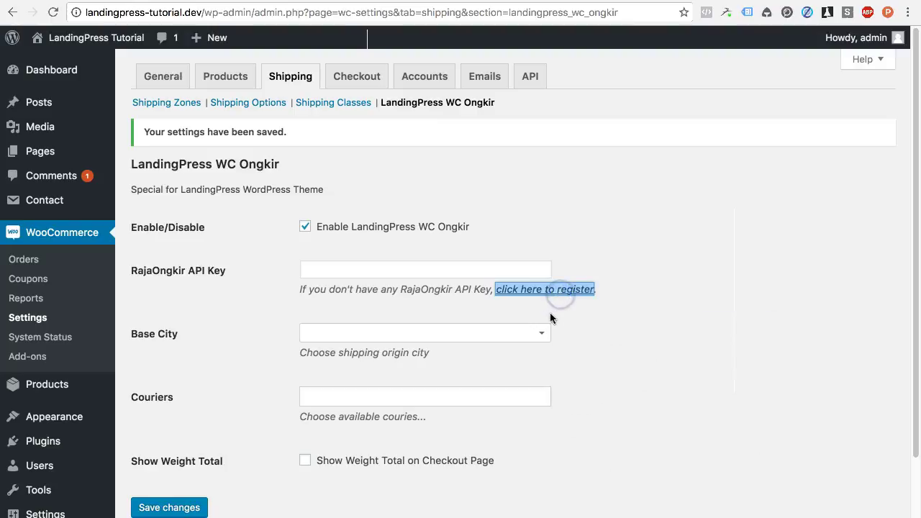
pyautogui.click(554, 313)
pyautogui.click(327, 1)
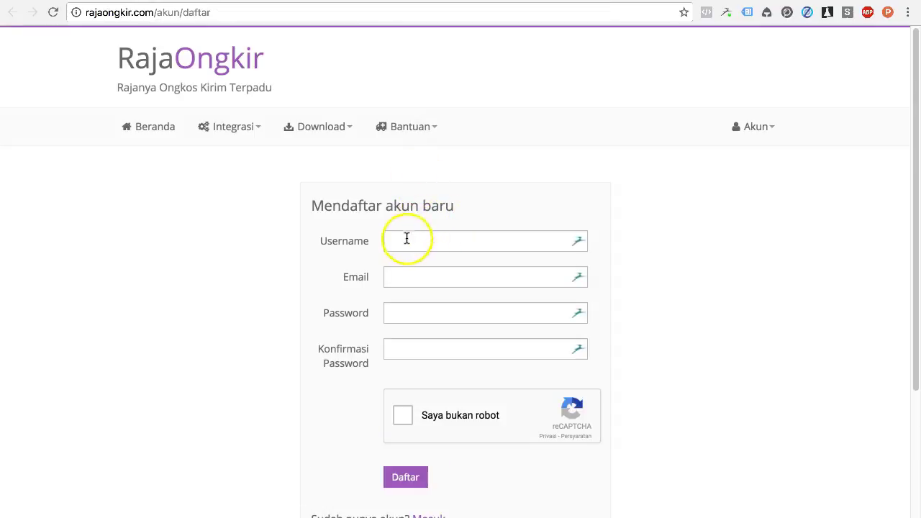
pyautogui.scroll(-1, 442, 265)
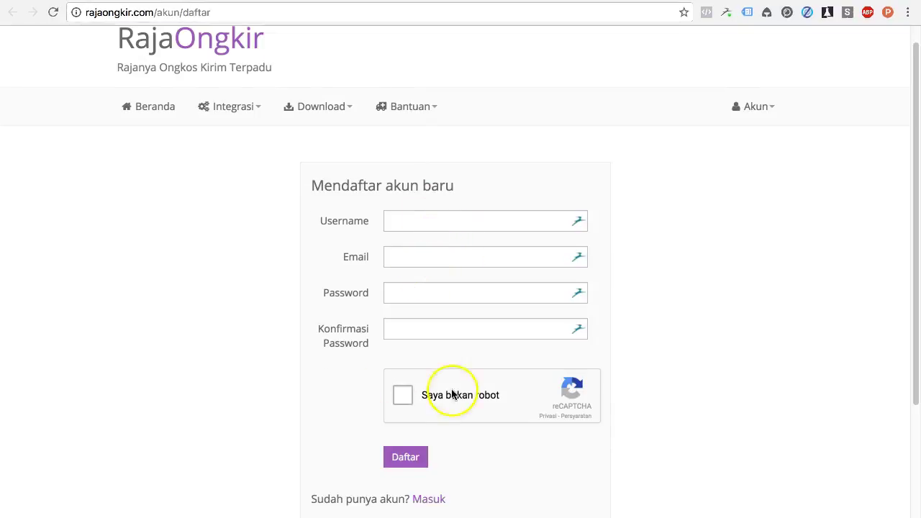
pyautogui.scroll(-2, 421, 407)
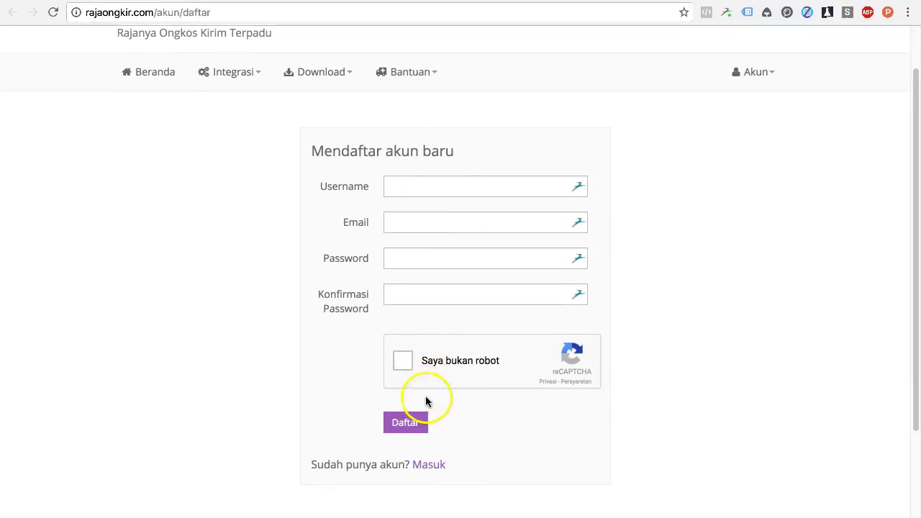
# Log in to the existing RajaOngkir account and open the account panel's API Key page.
pyautogui.click(436, 466)
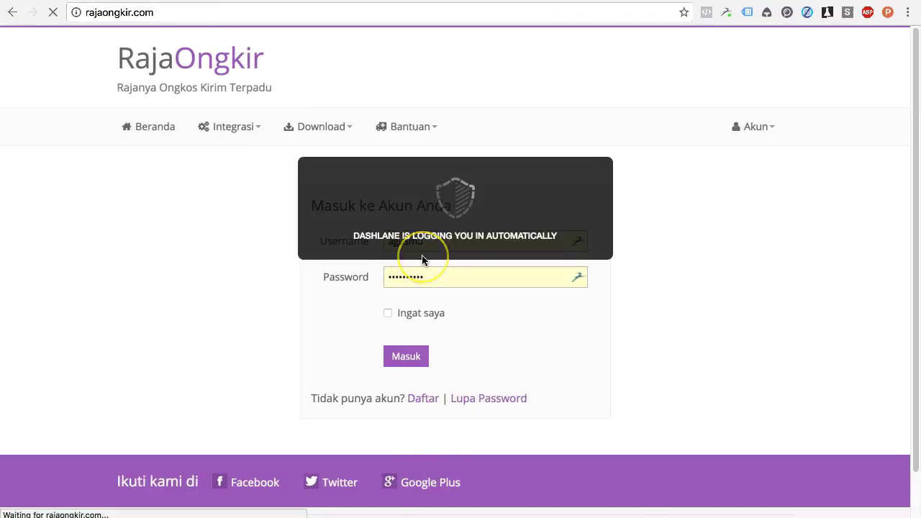
pyautogui.click(767, 129)
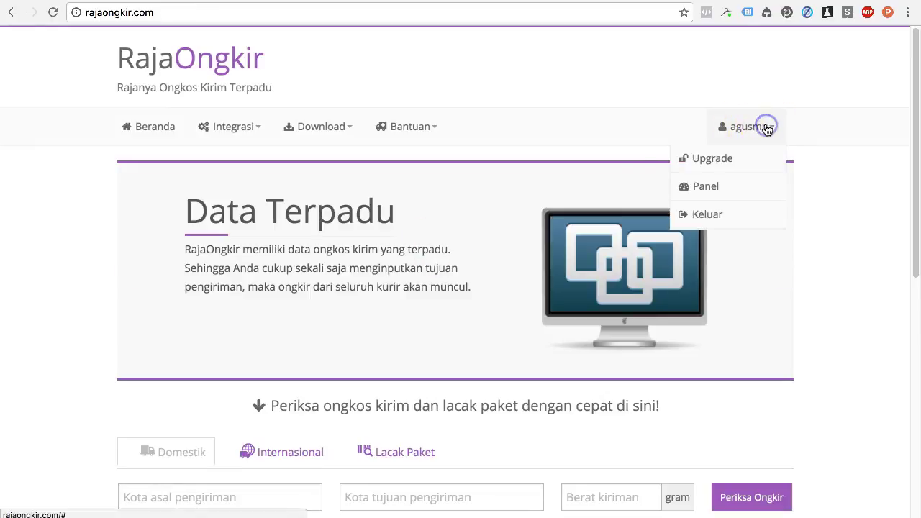
pyautogui.click(733, 187)
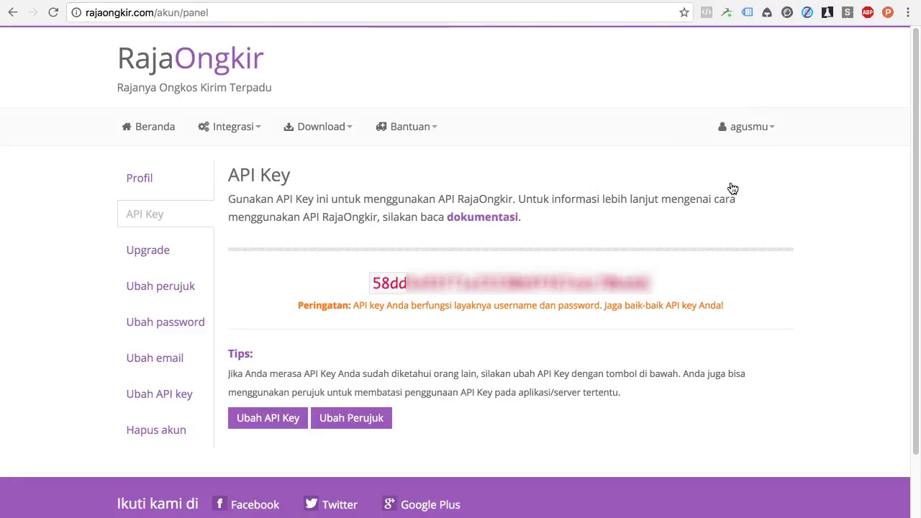
# Copy the API key from the RajaOngkir account into the RajaOngkir API Key setting of LandingPress WC Ongkir and save the changes.
pyautogui.click(374, 284)
pyautogui.moveTo(372, 285); pyautogui.dragTo(648, 287)
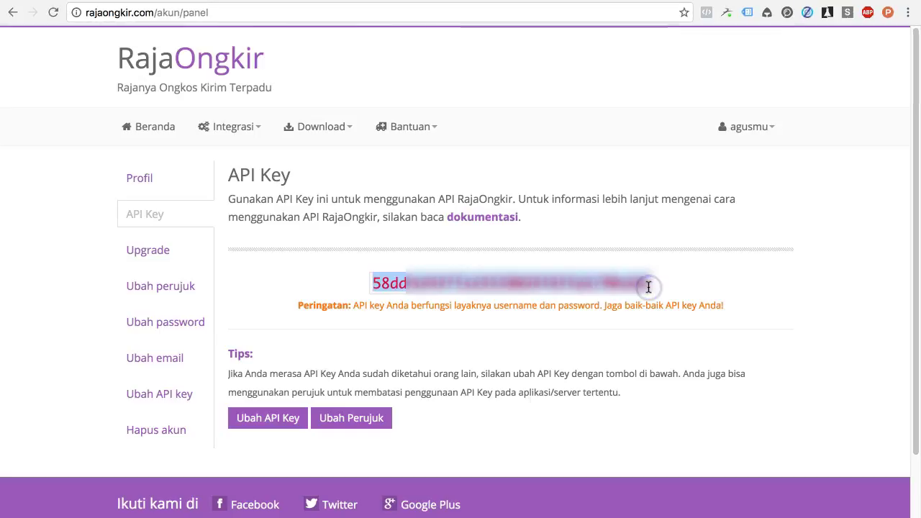
pyautogui.click(608, 276)
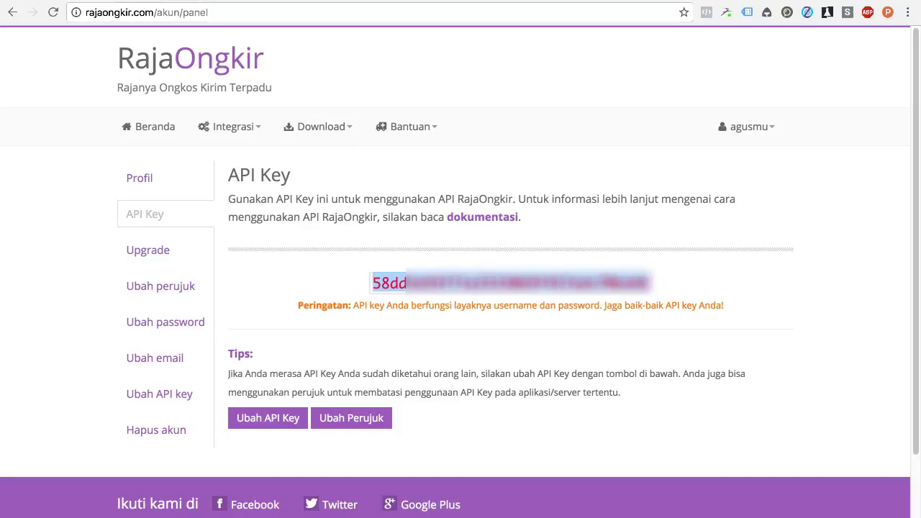
pyautogui.click(248, 1)
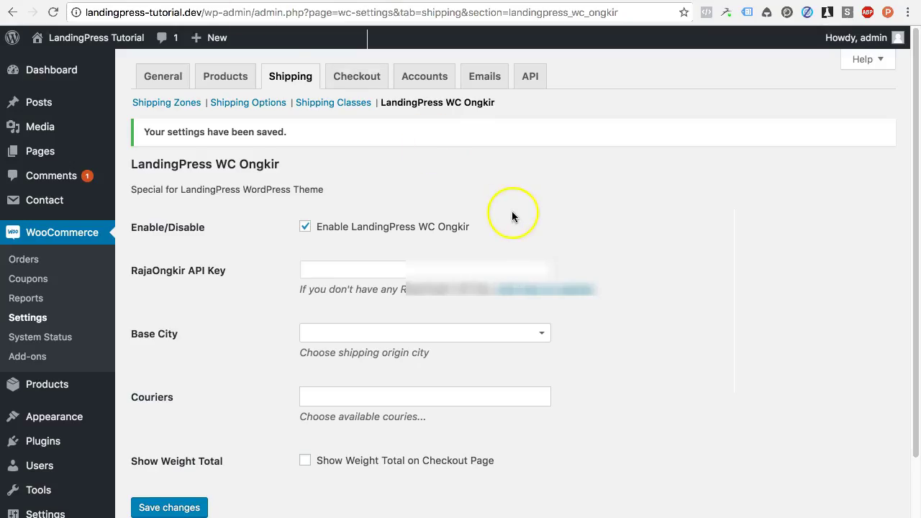
pyautogui.click(431, 270)
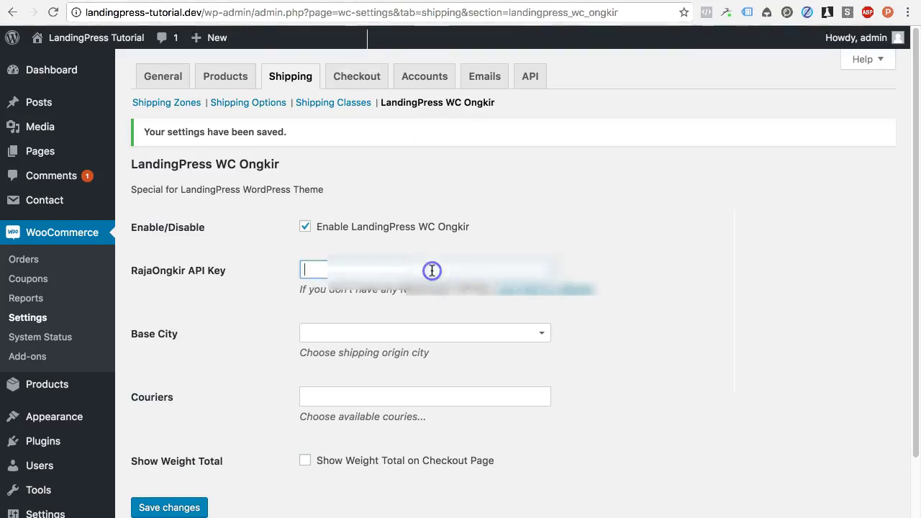
pyautogui.press('super+v')
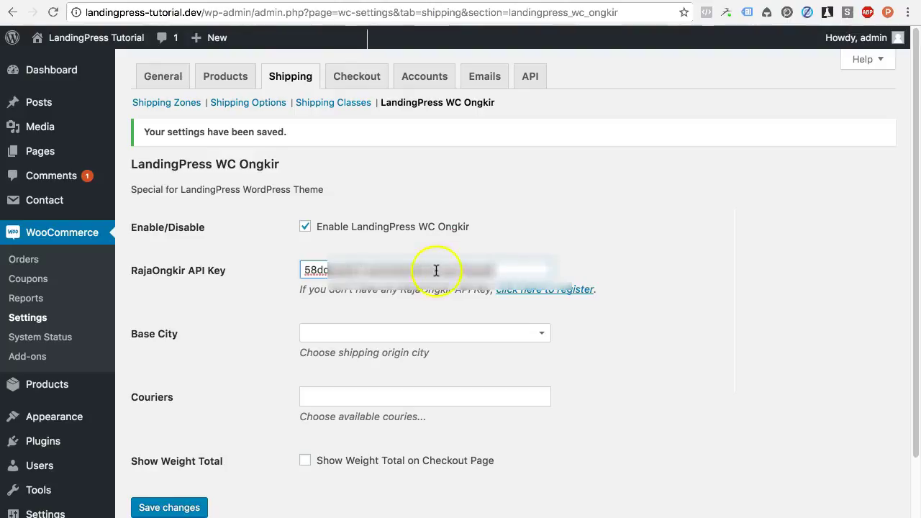
pyautogui.click(674, 289)
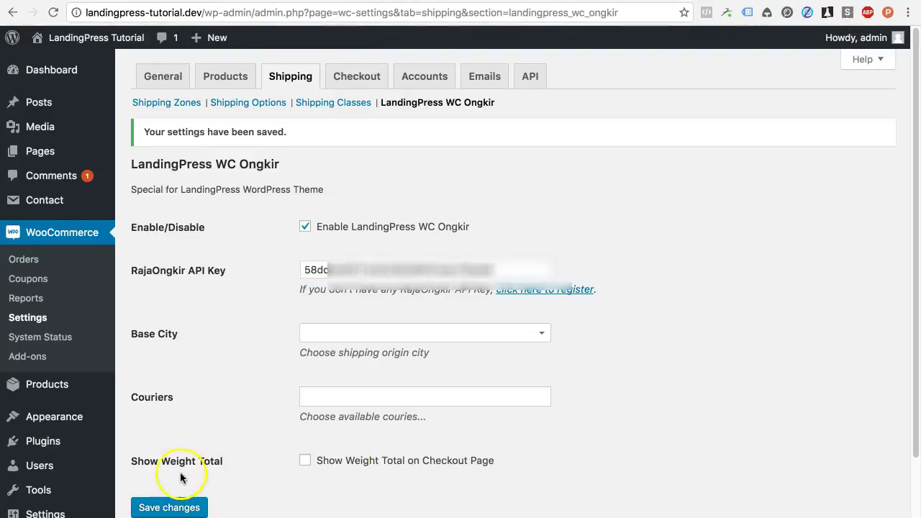
pyautogui.click(185, 507)
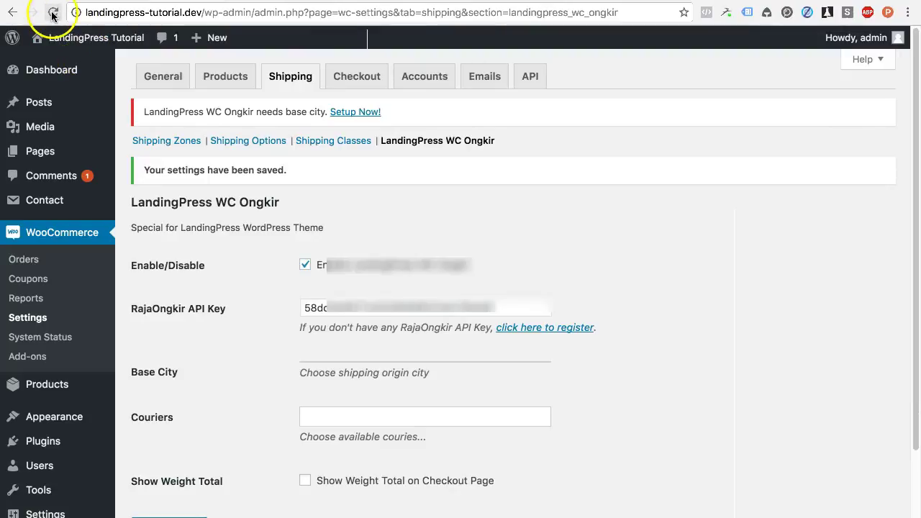
# Reload the LandingPress WC Ongkir settings page and set the base city to Jakarta Selatan.
pyautogui.click(344, 373)
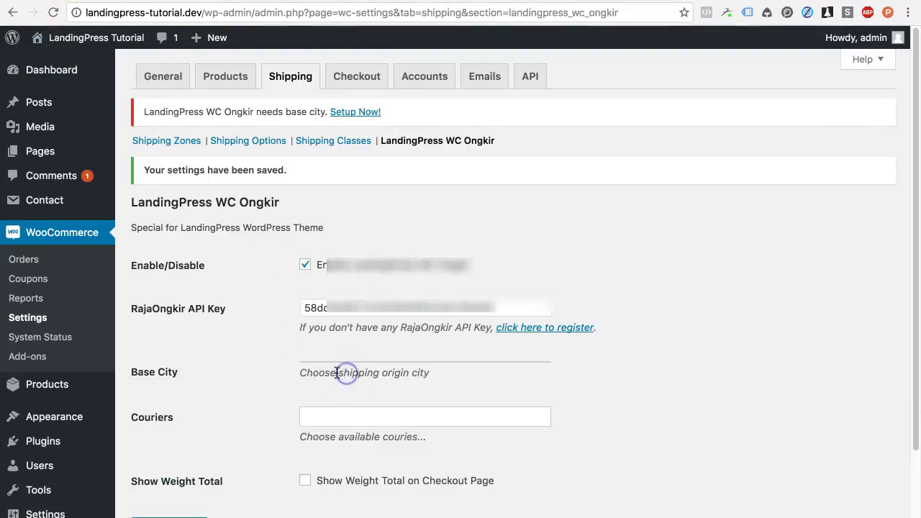
pyautogui.click(345, 364)
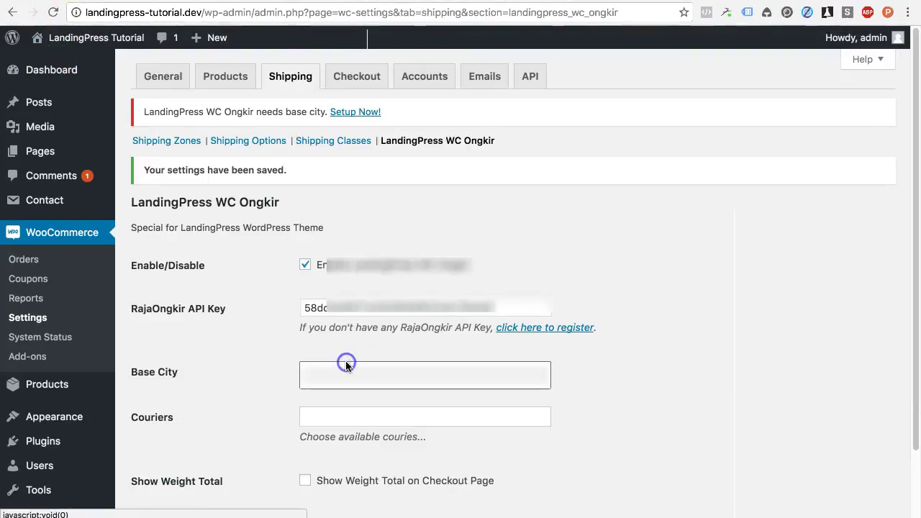
pyautogui.click(289, 371)
pyautogui.click(52, 12)
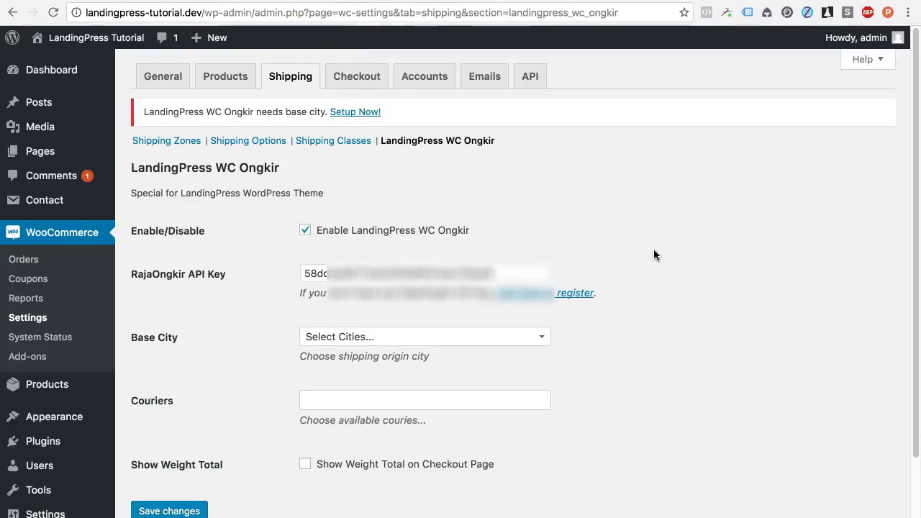
pyautogui.click(418, 336)
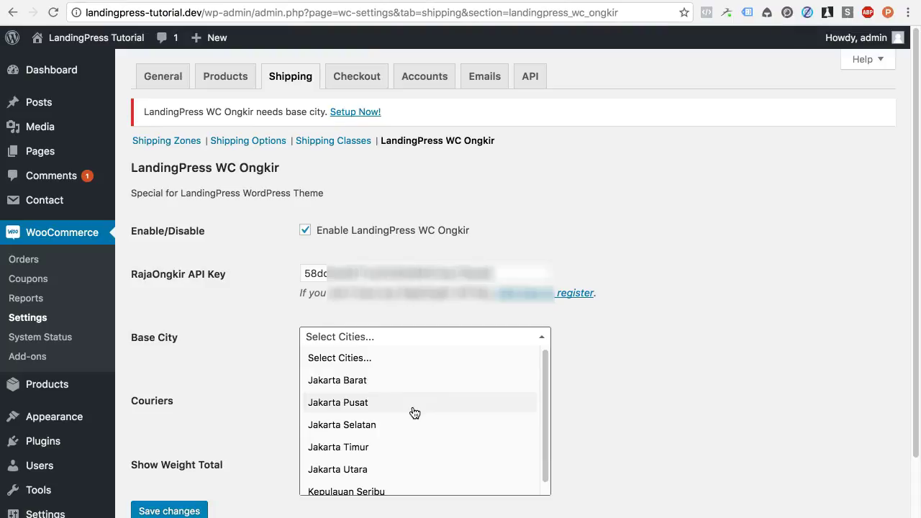
pyautogui.scroll(-1, 416, 448)
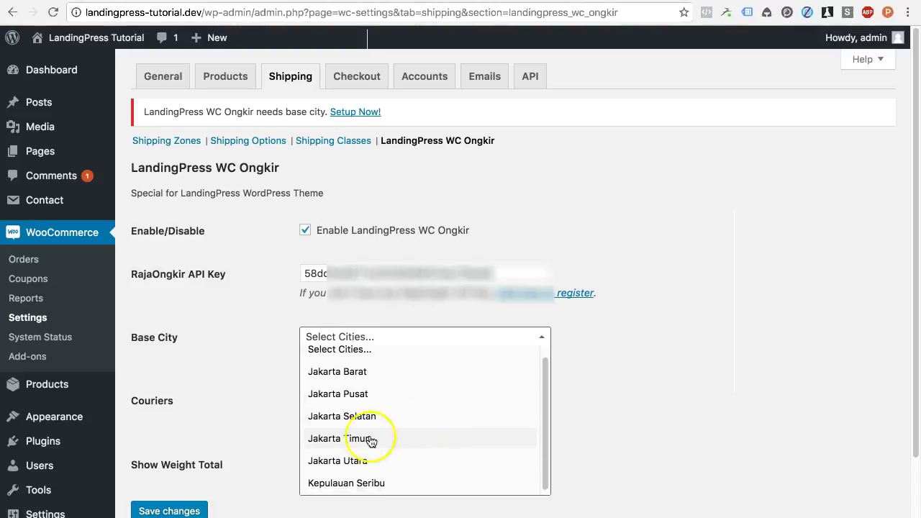
pyautogui.scroll(-1, 370, 454)
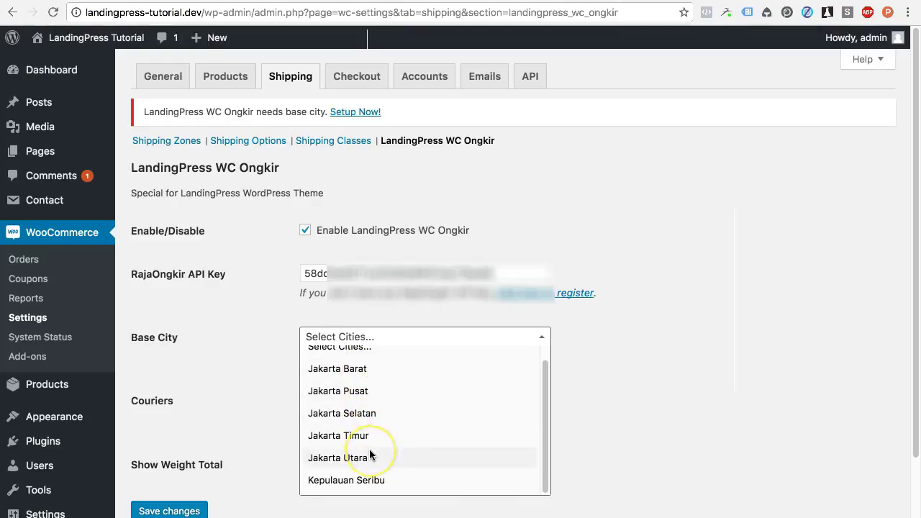
pyautogui.scroll(1, 370, 450)
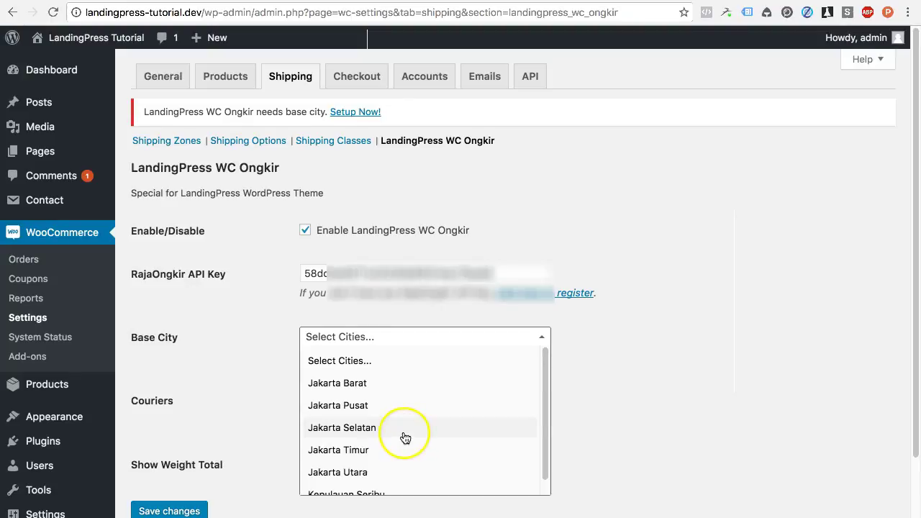
pyautogui.click(385, 432)
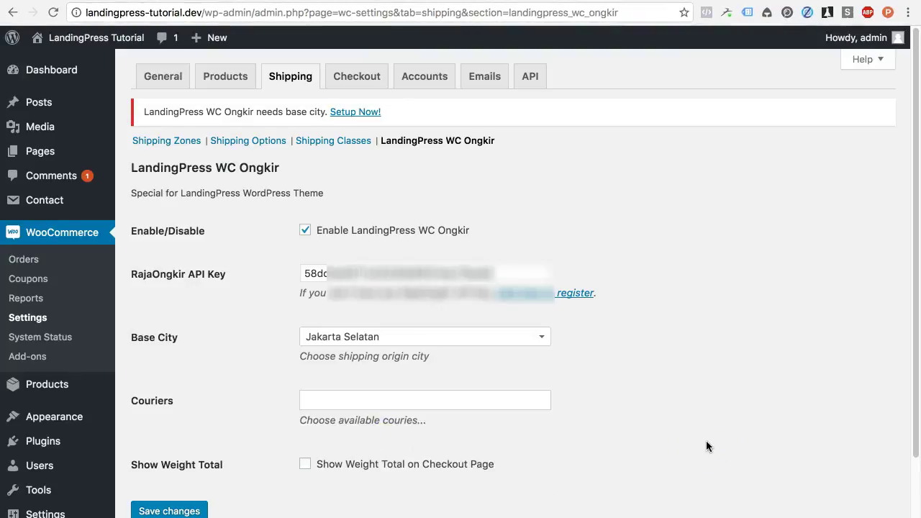
# Add JNE, TIKI and POS as the available couriers and save the changes.
pyautogui.click(502, 400)
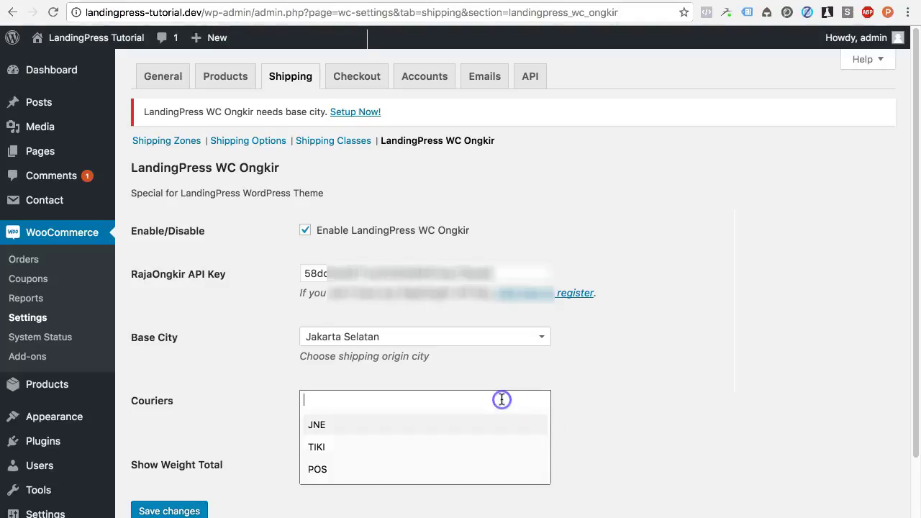
pyautogui.click(450, 431)
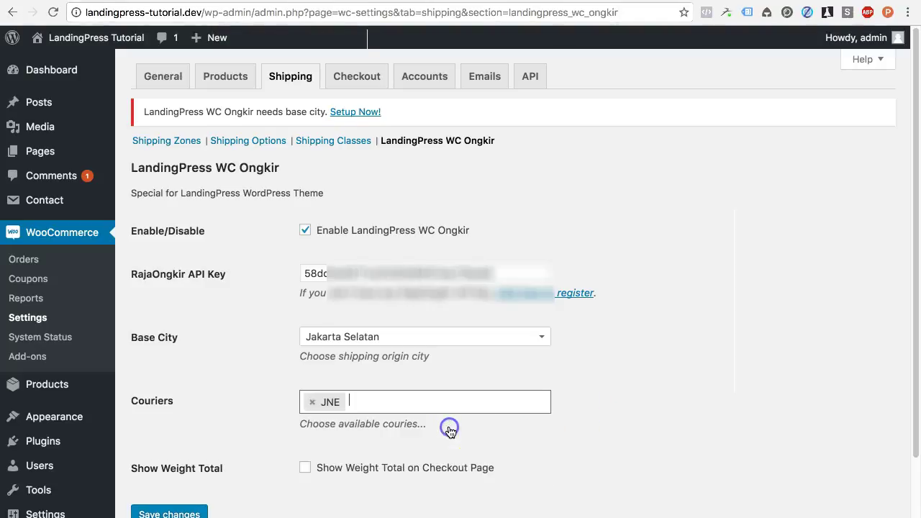
pyautogui.click(448, 408)
pyautogui.click(428, 431)
pyautogui.click(456, 397)
pyautogui.click(434, 427)
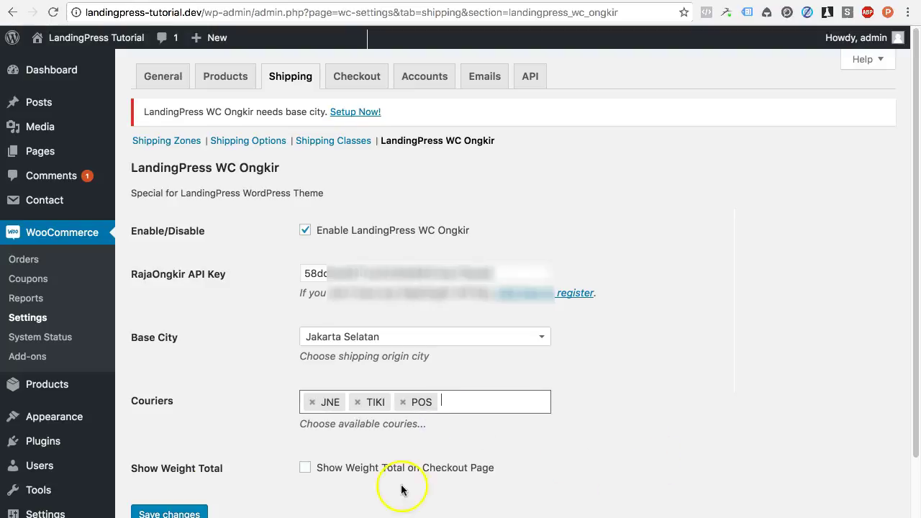
pyautogui.click(193, 513)
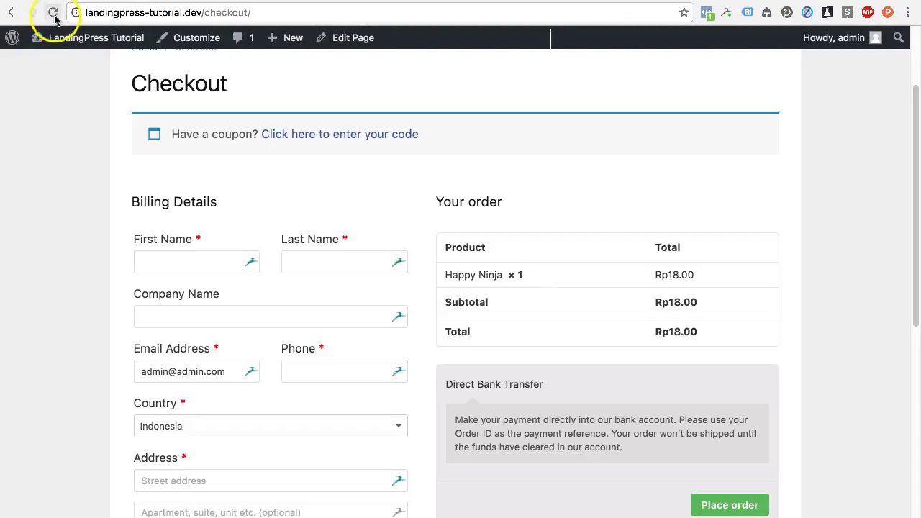
# Reload the store's checkout page and choose Jakarta Selatan as the town/city in the billing details.
pyautogui.click(53, 12)
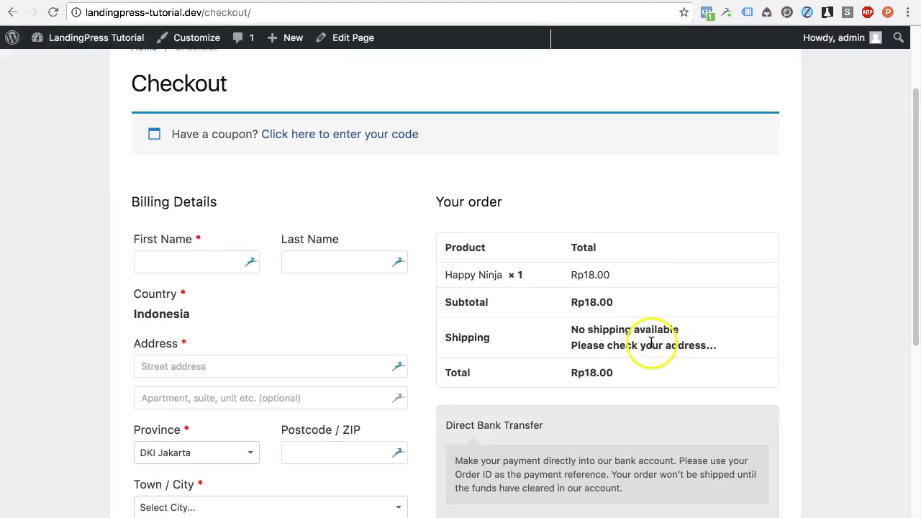
pyautogui.scroll(-4, 649, 339)
pyautogui.scroll(-1, 649, 343)
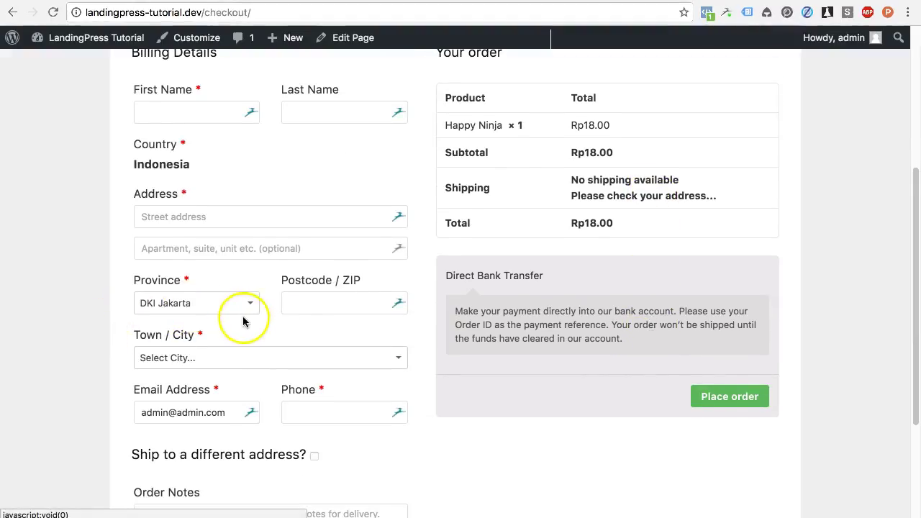
pyautogui.scroll(-2, 264, 329)
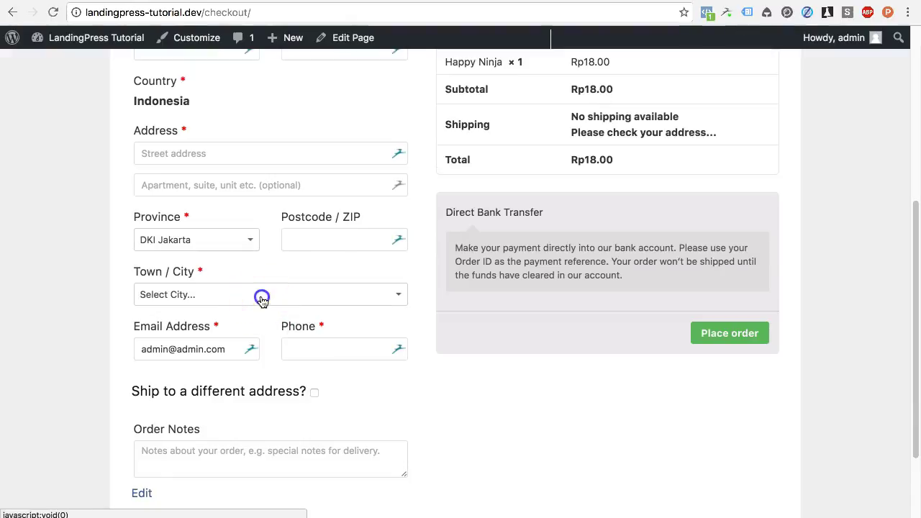
pyautogui.click(261, 296)
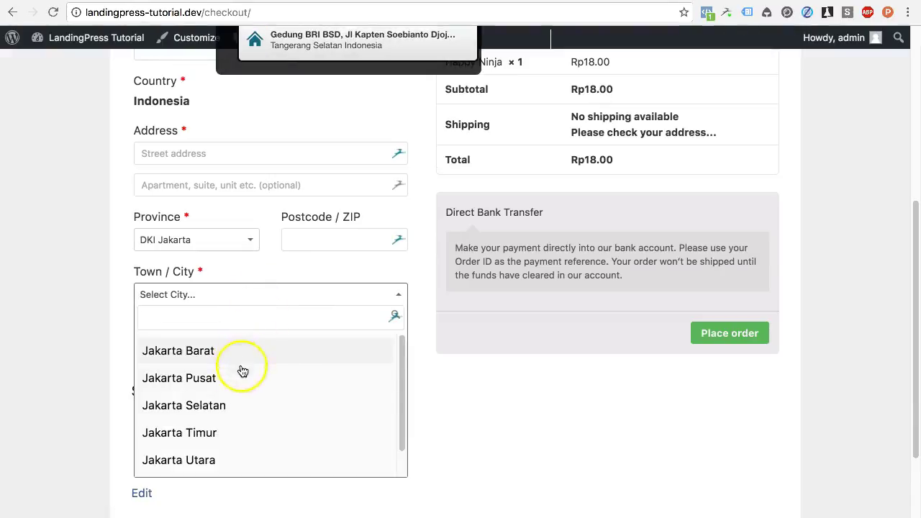
pyautogui.click(238, 400)
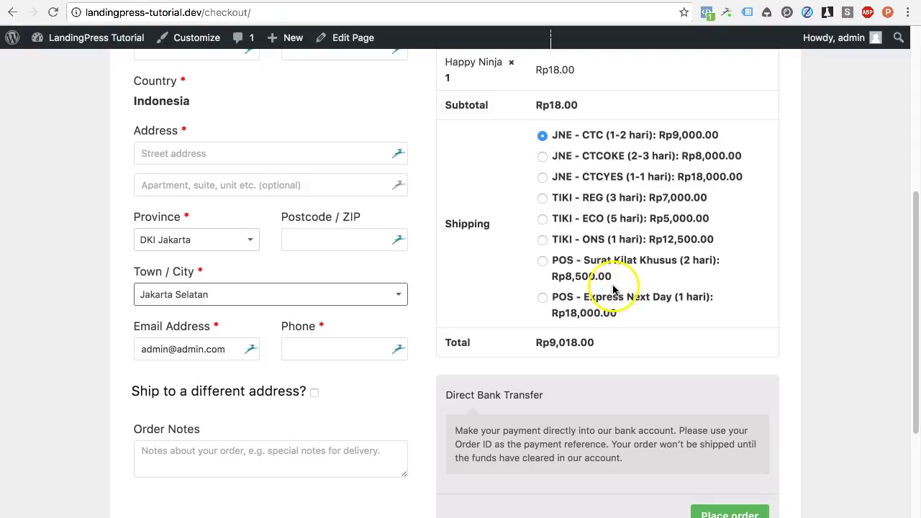
# Select the JNE - CTCYES (1-1 hari) shipping option for the order and review the checkout page.
pyautogui.click(544, 157)
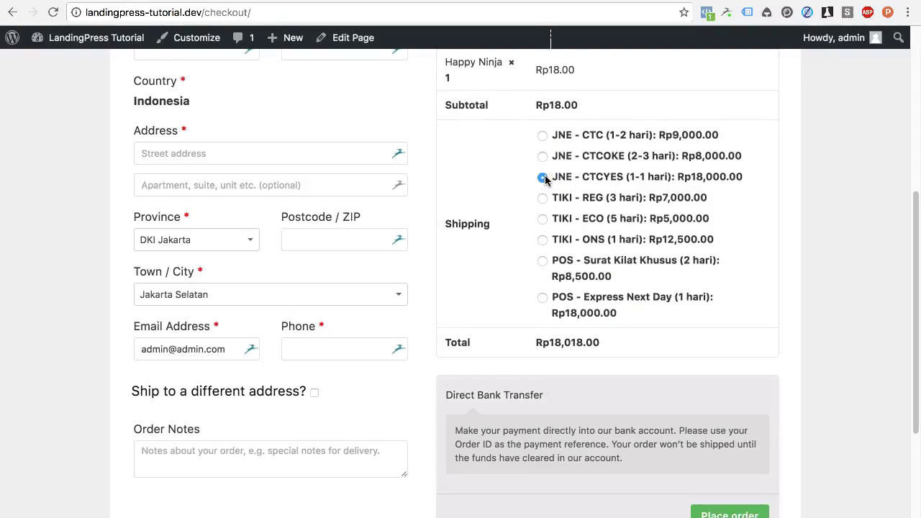
pyautogui.scroll(2, 588, 343)
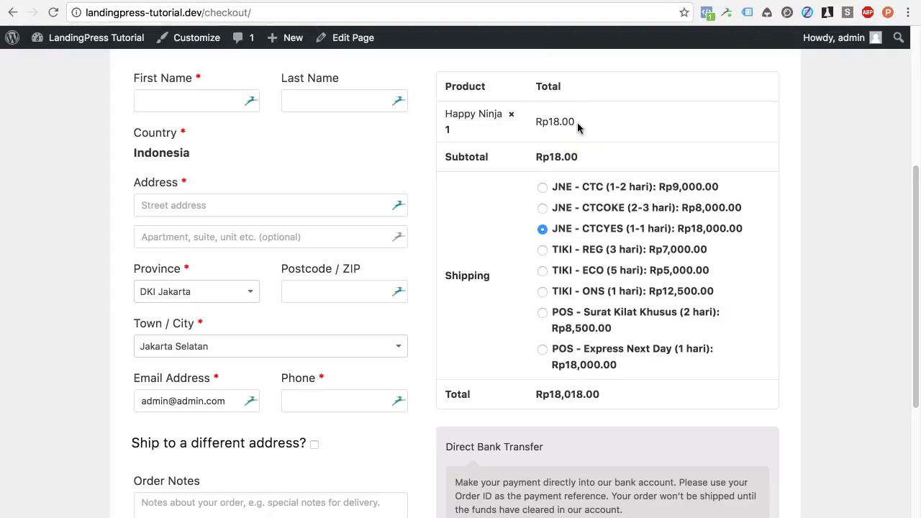
pyautogui.scroll(5, 577, 128)
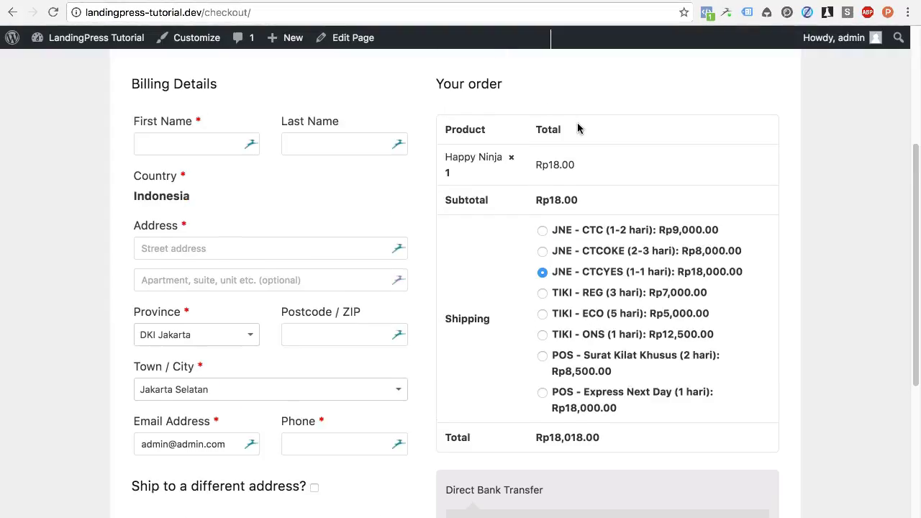
pyautogui.scroll(3, 579, 128)
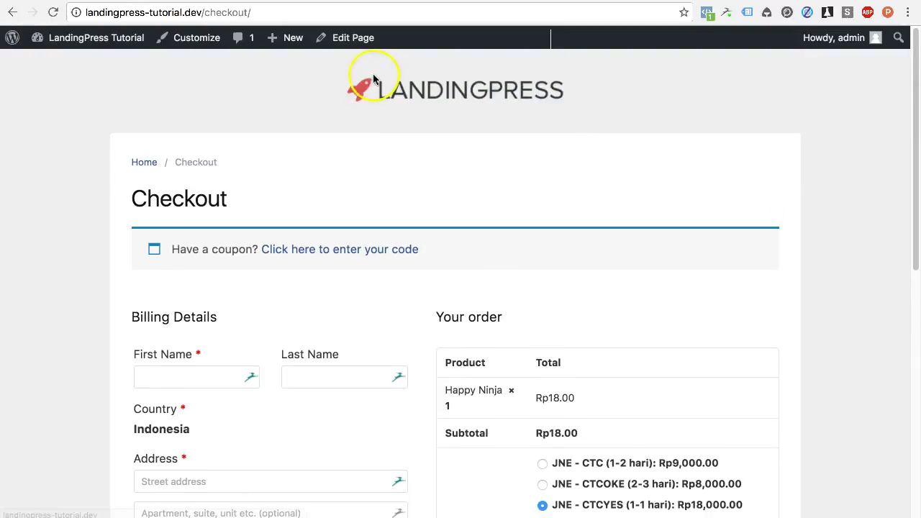
# Return to the WooCommerce admin and open the products list in a separate browser tab.
pyautogui.moveTo(290, 36)
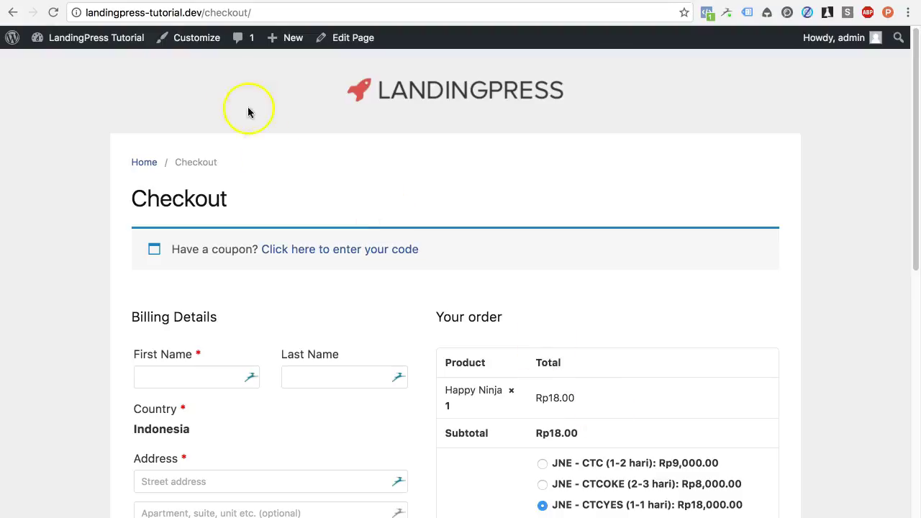
pyautogui.click(218, 1)
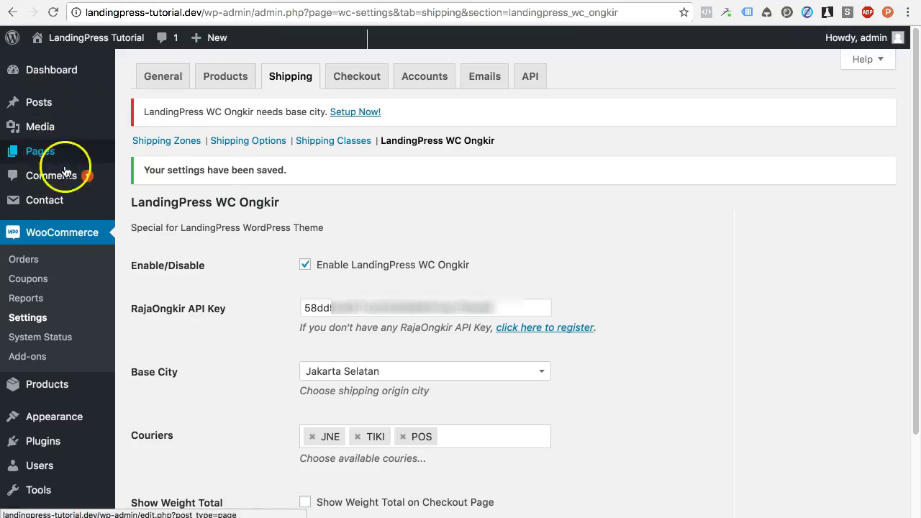
pyautogui.moveTo(77, 100)
pyautogui.moveTo(51, 389)
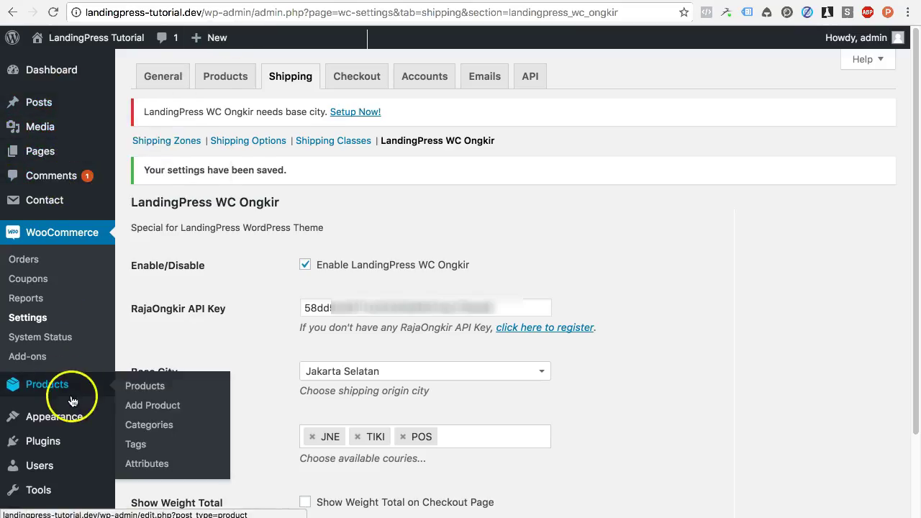
pyautogui.rightClick(154, 388)
pyautogui.click(160, 394)
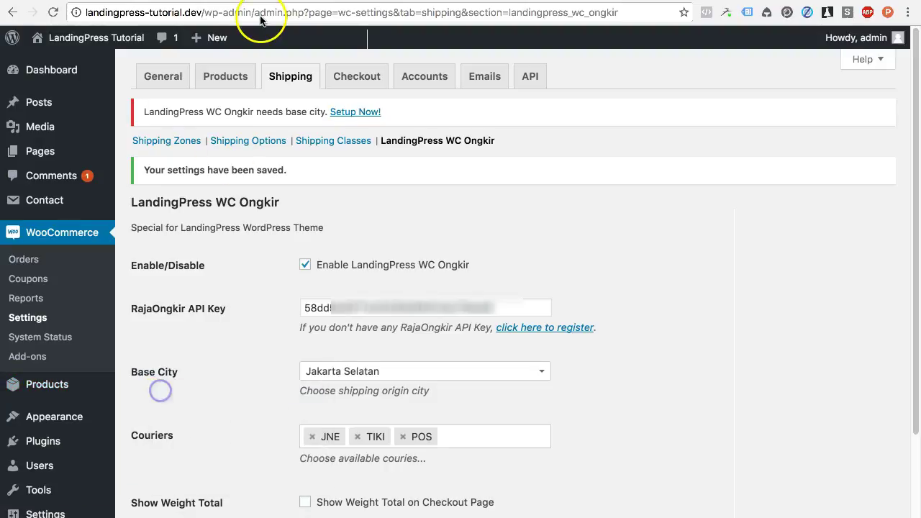
pyautogui.hotkey('ctrl', 'Tab')
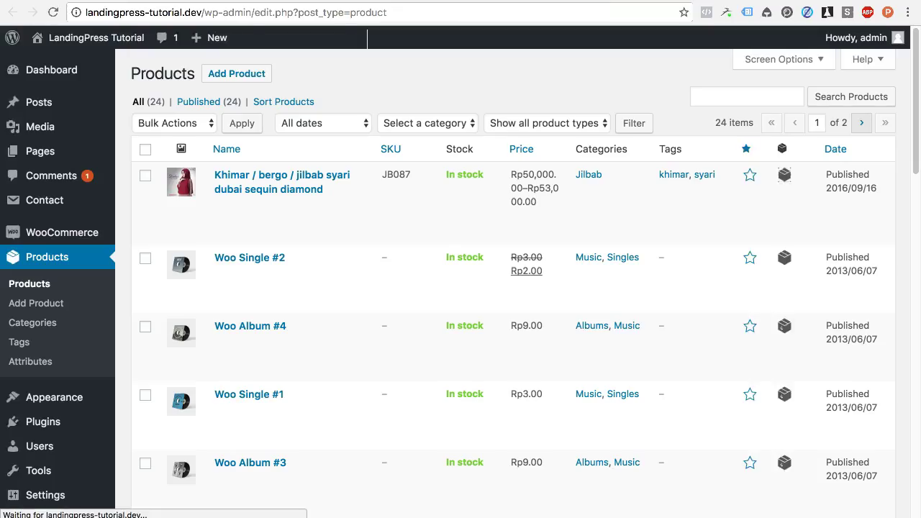
# Check which product is in the checkout order and open the Happy Ninja hoodie from the products list for editing.
pyautogui.hotkey('ctrl', 'shift', 'Tab')
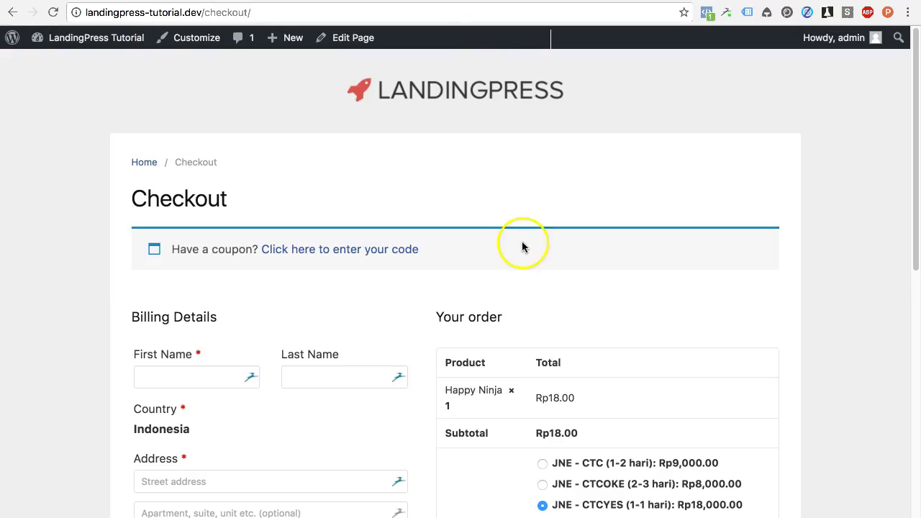
pyautogui.hotkey('ctrl', 'Tab')
pyautogui.scroll(-7, 324, 279)
pyautogui.scroll(-5, 326, 279)
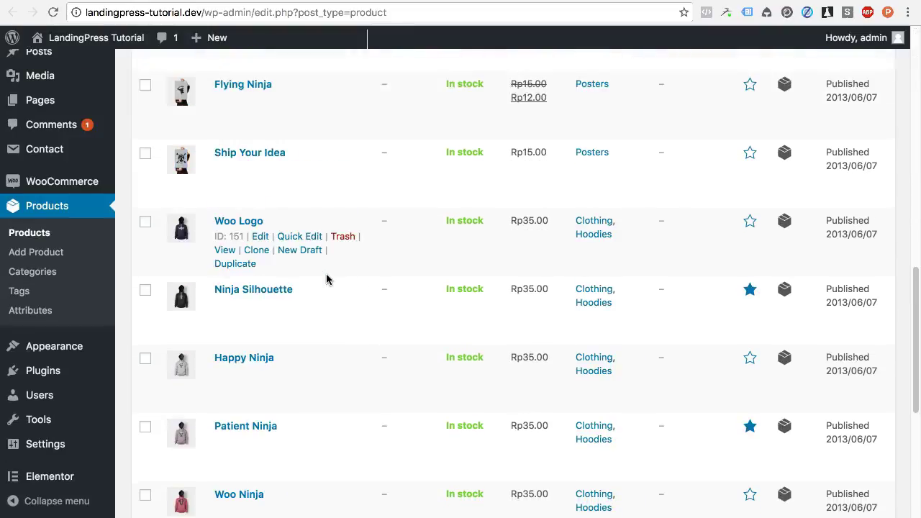
pyautogui.scroll(-1, 326, 280)
pyautogui.click(260, 300)
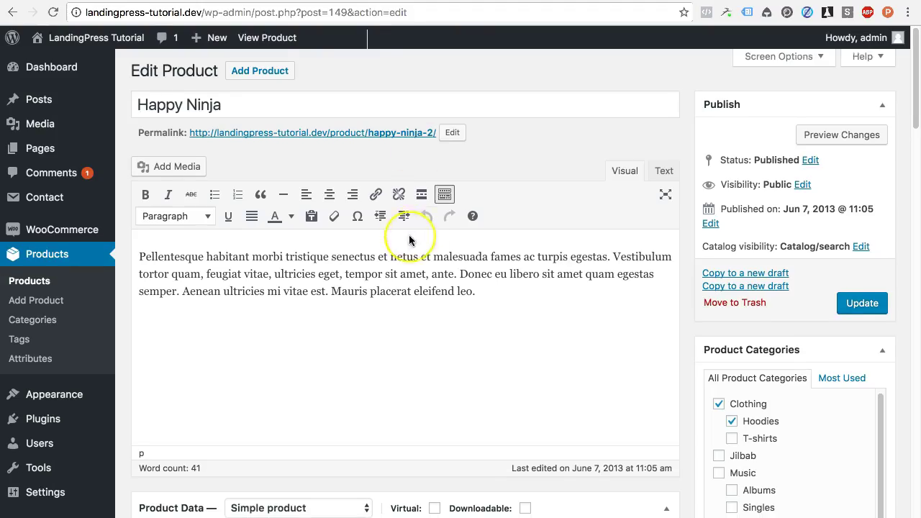
# Set the Happy Ninja hoodie's shipping weight to 2 kg and update the product.
pyautogui.scroll(-5, 407, 241)
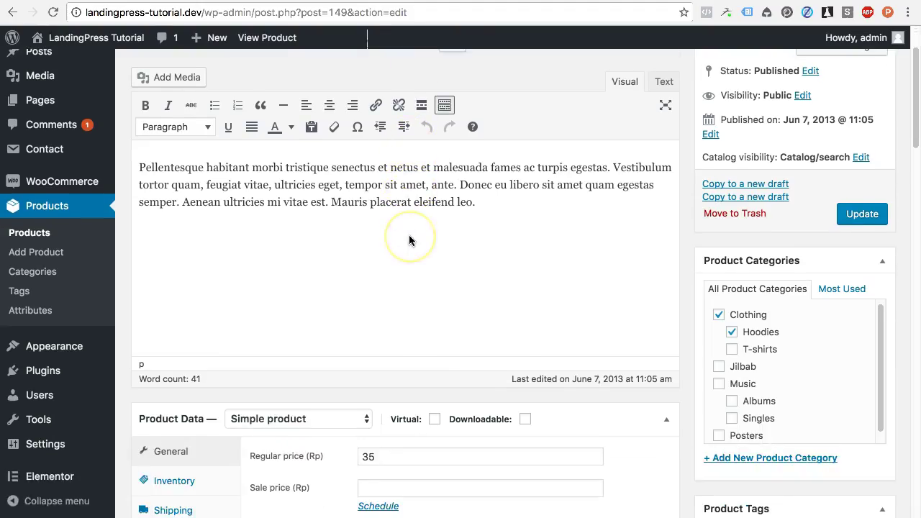
pyautogui.scroll(-3, 409, 241)
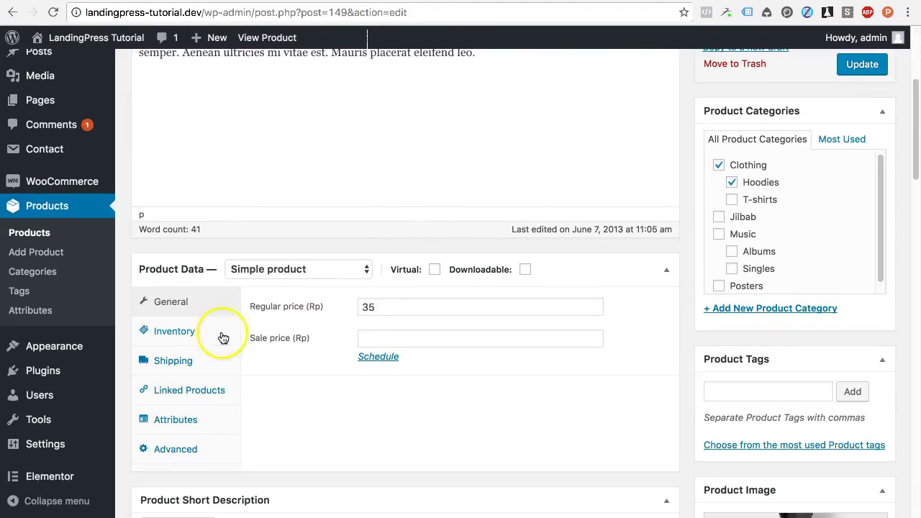
pyautogui.click(199, 370)
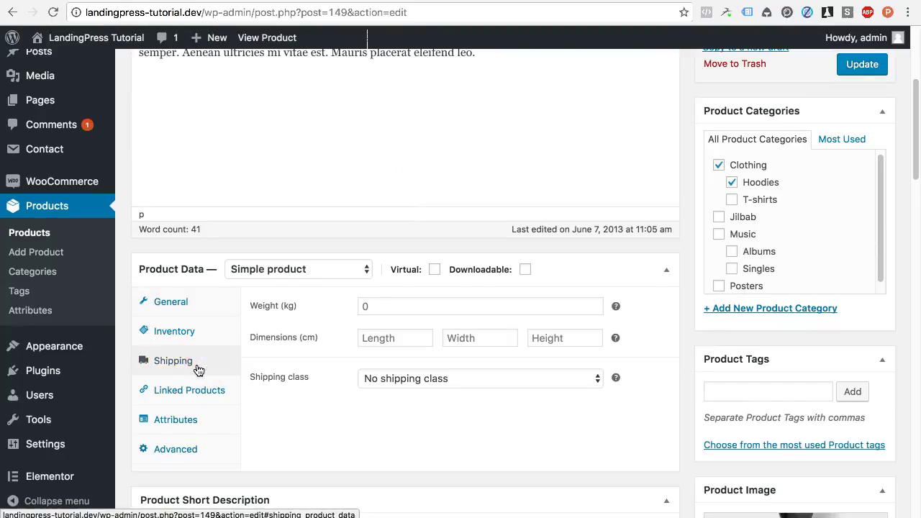
pyautogui.scroll(-2, 273, 366)
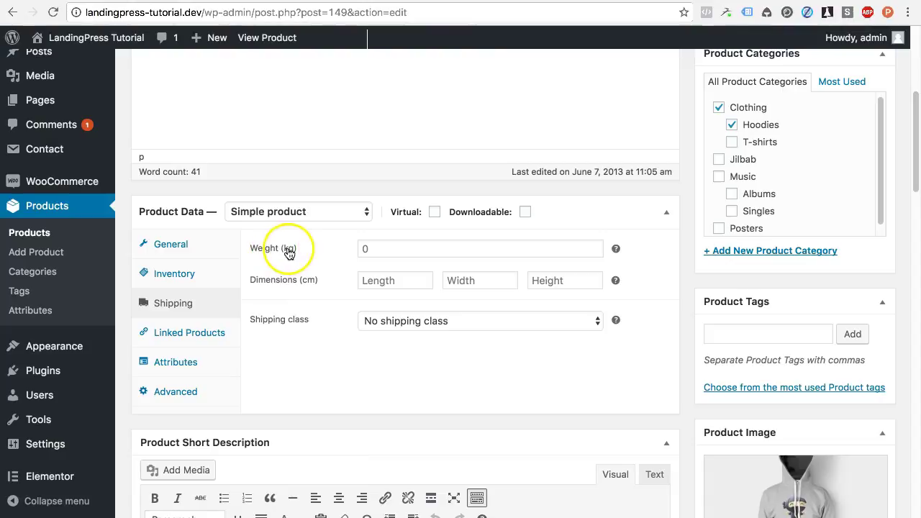
pyautogui.click(348, 248)
pyautogui.write('2')
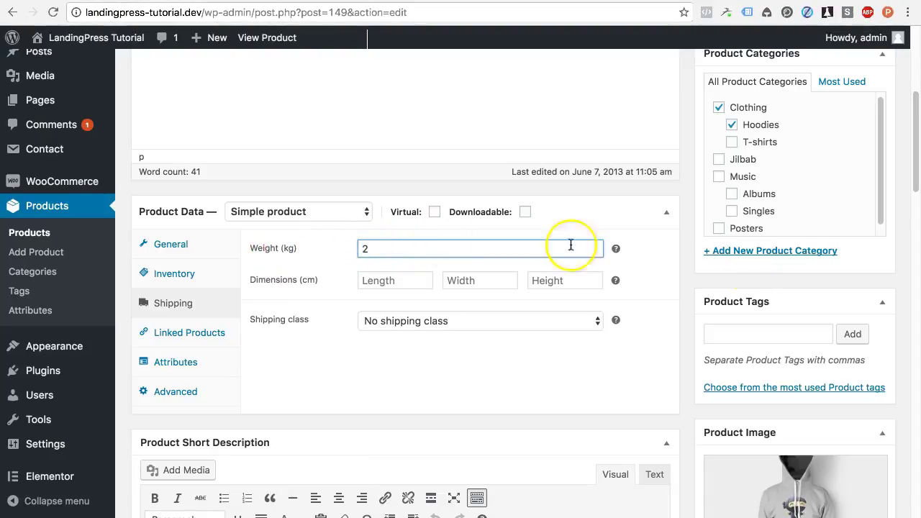
pyautogui.scroll(5, 691, 327)
pyautogui.click(879, 300)
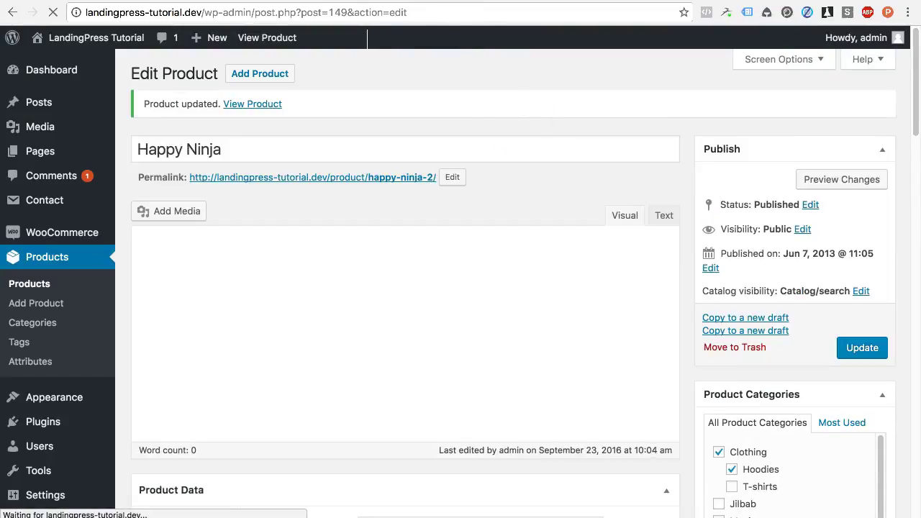
# Reload the store's checkout page, choose Jakarta Selatan as the town/city and review the shipping rates.
pyautogui.click(475, 0)
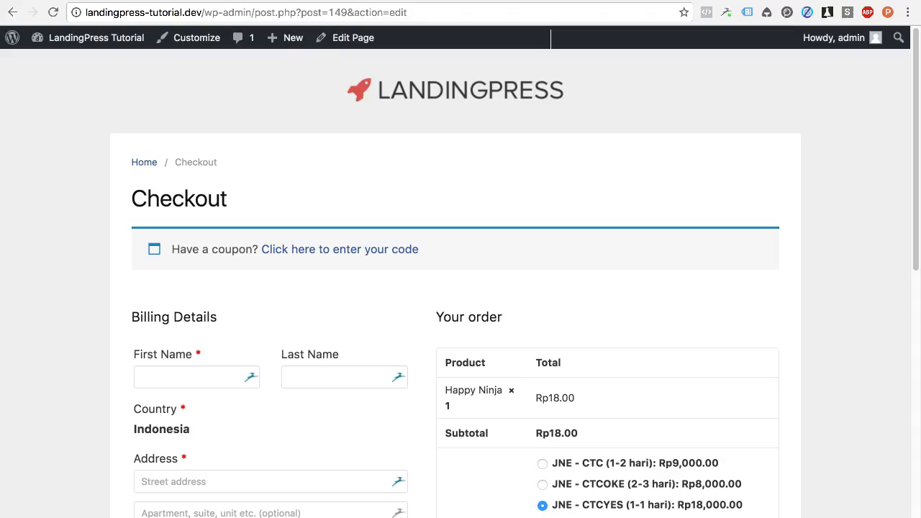
pyautogui.click(52, 13)
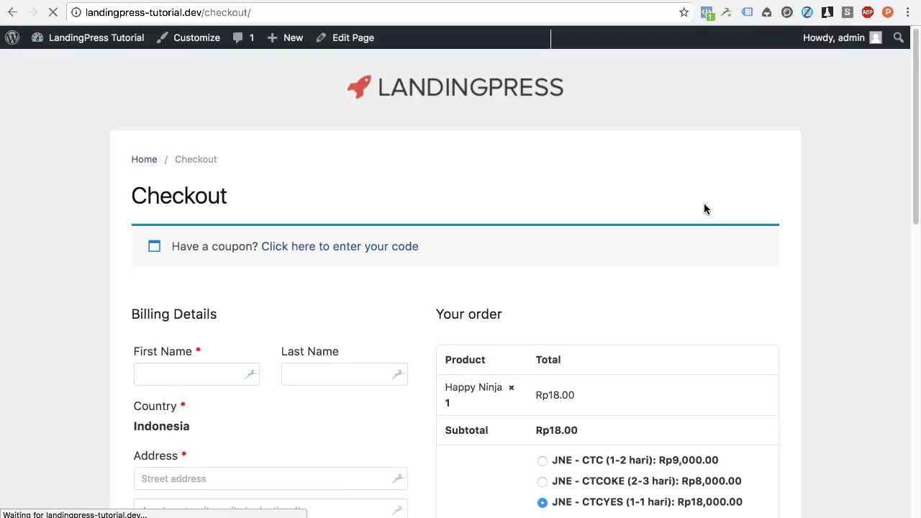
pyautogui.scroll(-3, 704, 209)
pyautogui.scroll(-3, 703, 209)
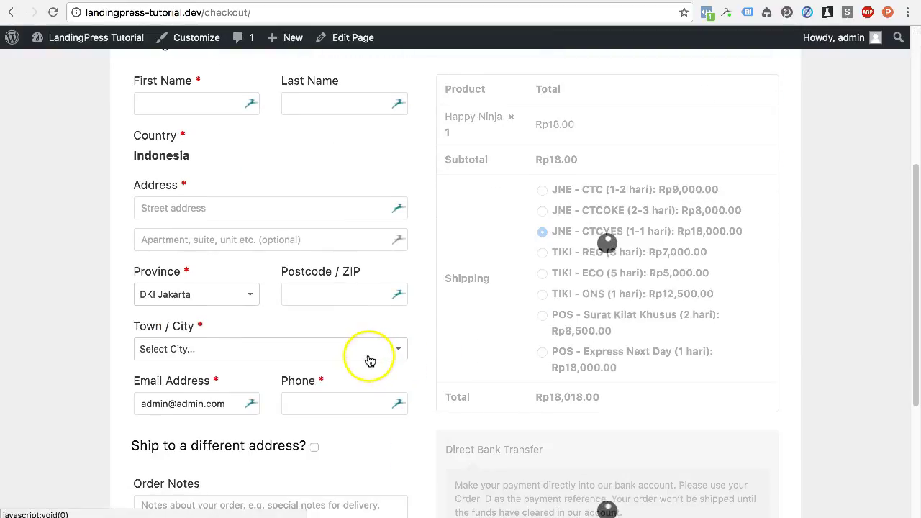
pyautogui.scroll(-1, 288, 360)
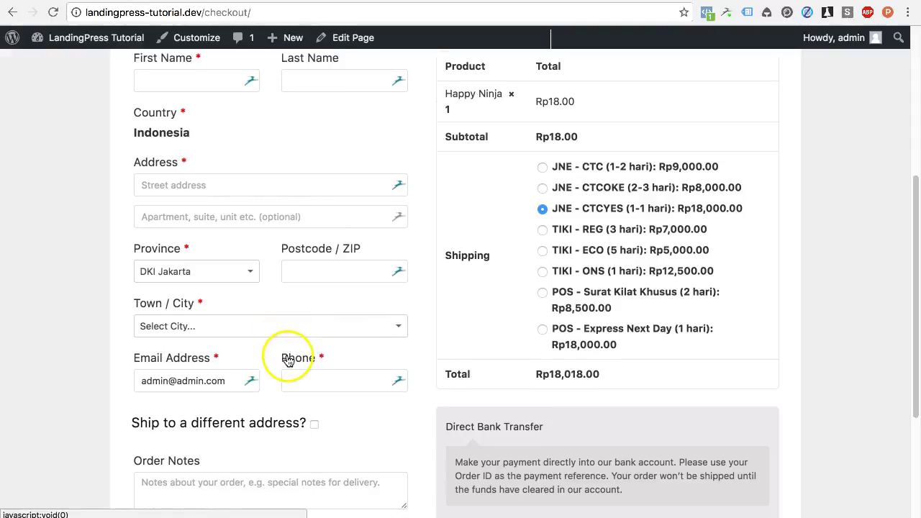
pyautogui.click(294, 328)
pyautogui.click(247, 437)
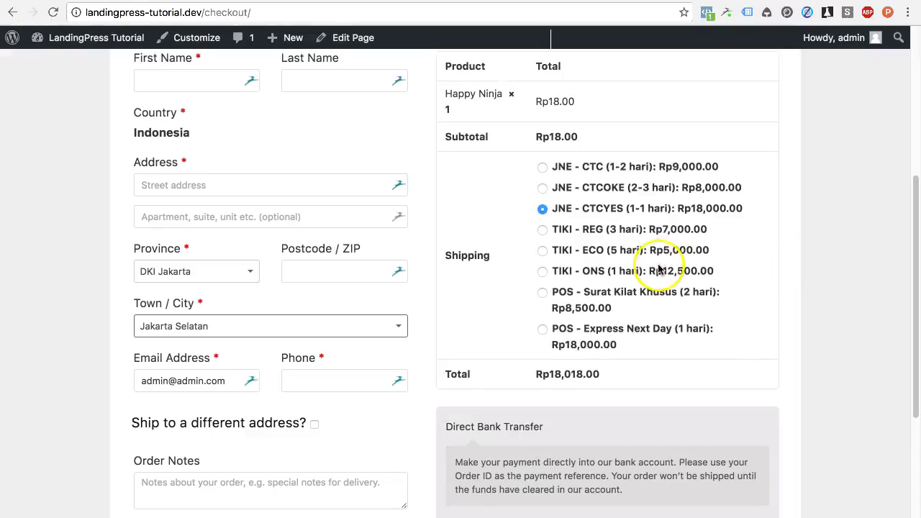
pyautogui.scroll(2, 653, 263)
pyautogui.scroll(-1, 653, 263)
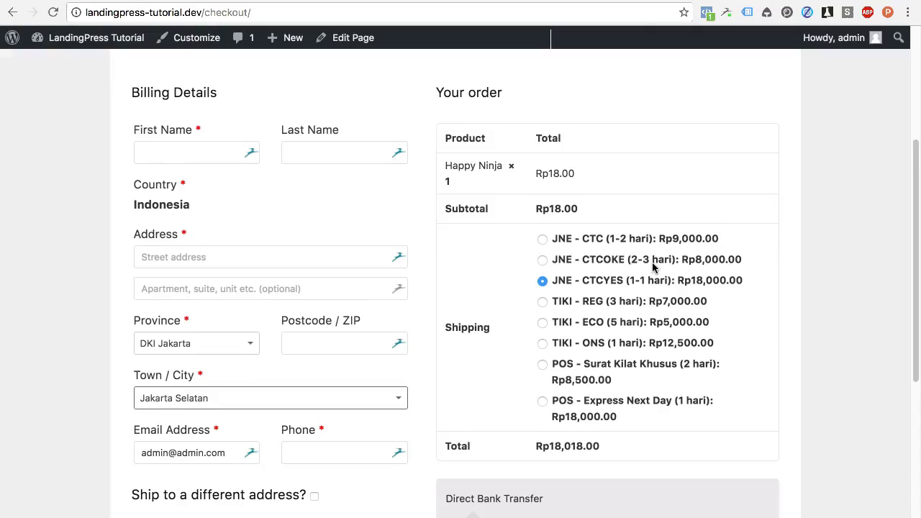
# Open the store's cart page to check which Happy Ninja product is in the cart.
pyautogui.scroll(2, 652, 266)
pyautogui.moveTo(206, 13); pyautogui.dragTo(286, 13)
pyautogui.write('cart')
pyautogui.press('Return')
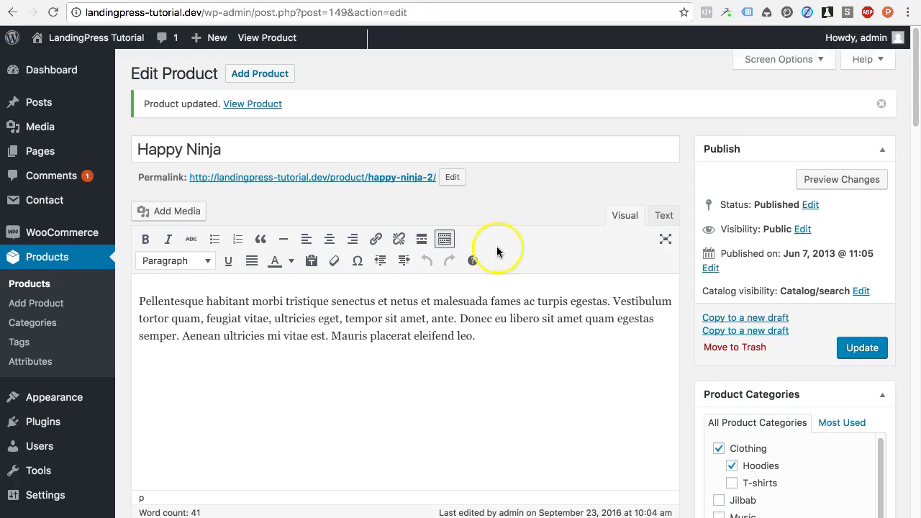
# Return to the admin products list and open the Happy Ninja T-shirt for editing.
pyautogui.scroll(-10, 503, 248)
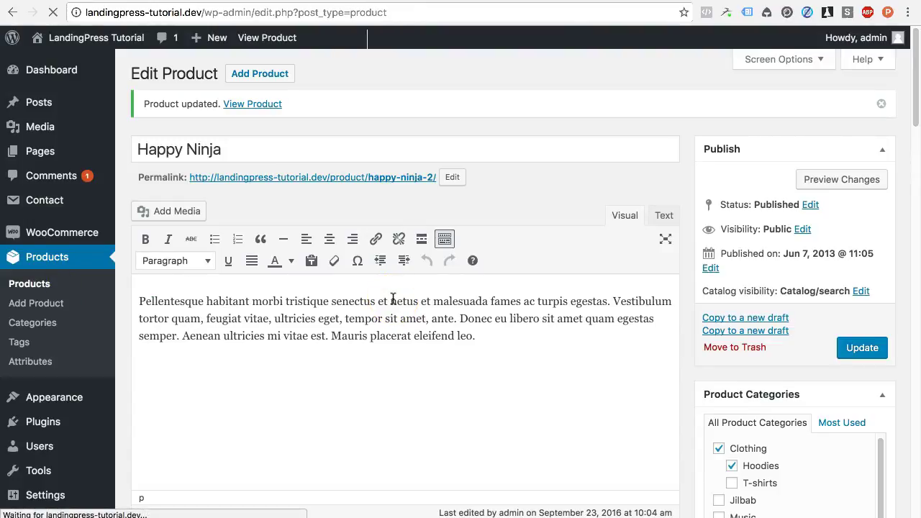
pyautogui.scroll(-10, 393, 298)
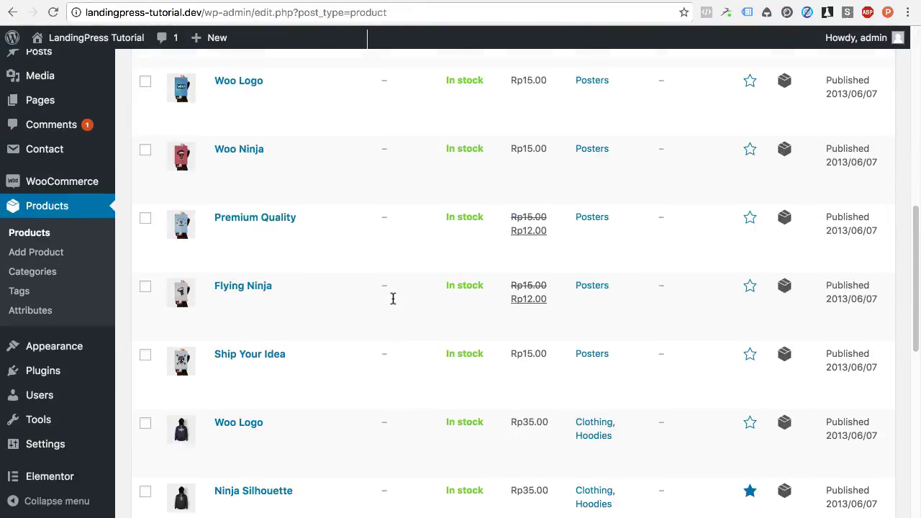
pyautogui.scroll(-5, 393, 299)
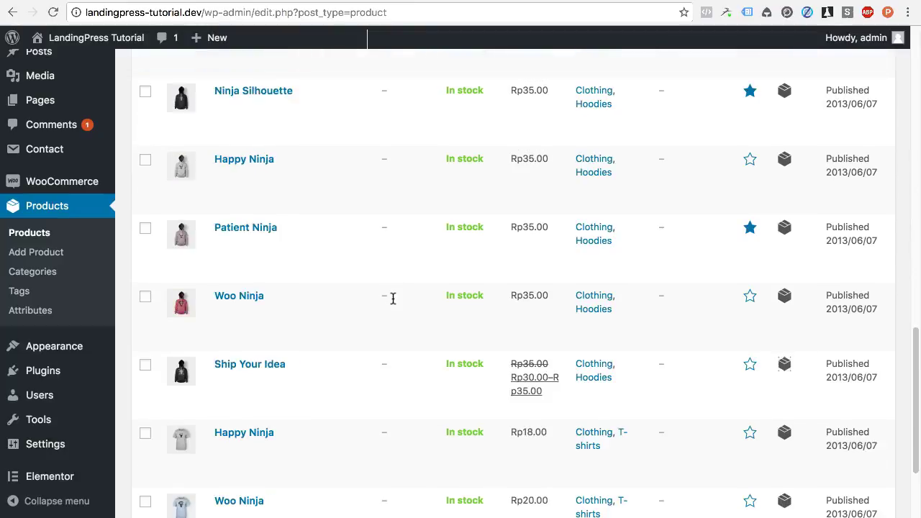
pyautogui.click(251, 317)
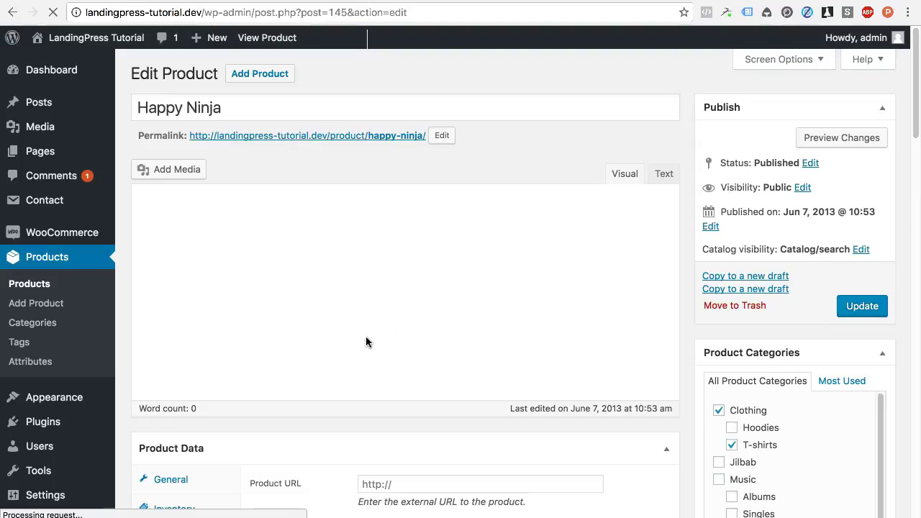
# Set the Happy Ninja T-shirt's shipping weight to 2 kg and update the product.
pyautogui.scroll(-5, 366, 338)
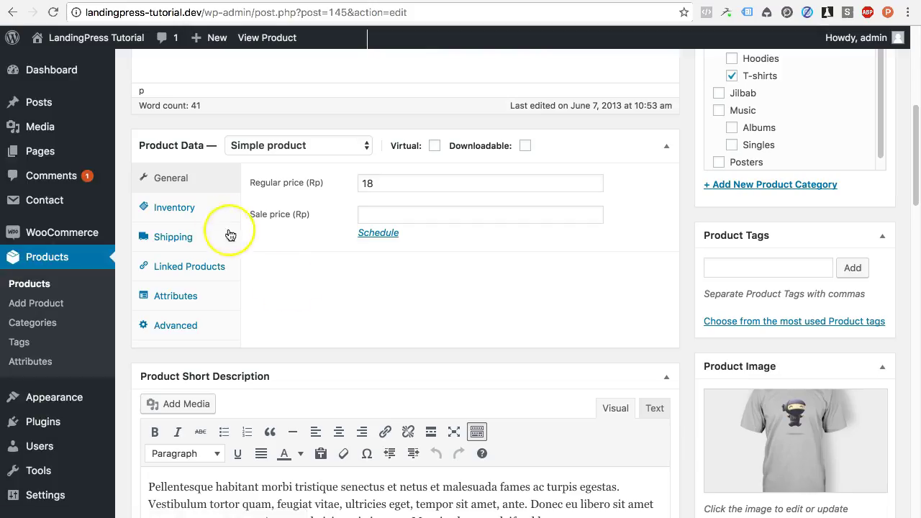
pyautogui.click(192, 232)
pyautogui.write('2')
pyautogui.click(487, 315)
pyautogui.scroll(5, 484, 319)
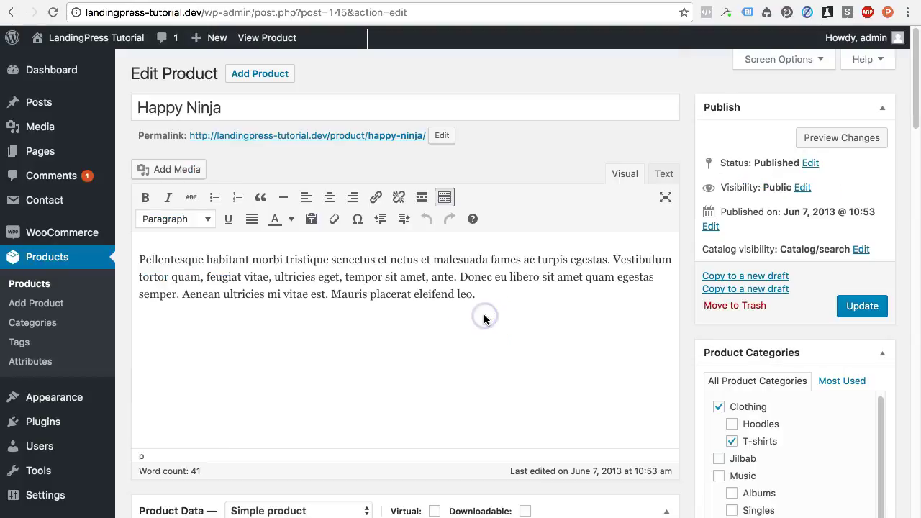
pyautogui.click(851, 311)
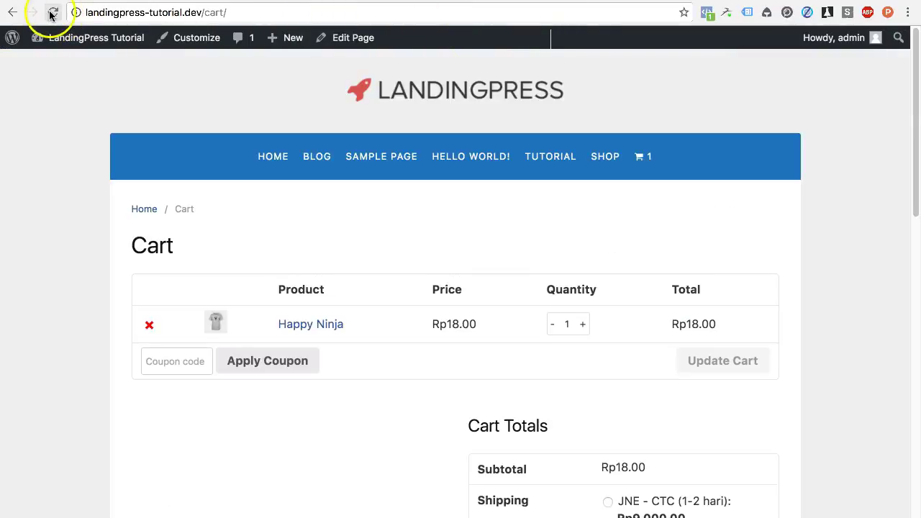
# Reload the store's cart page, review the shipping rates and proceed to checkout.
pyautogui.click(52, 15)
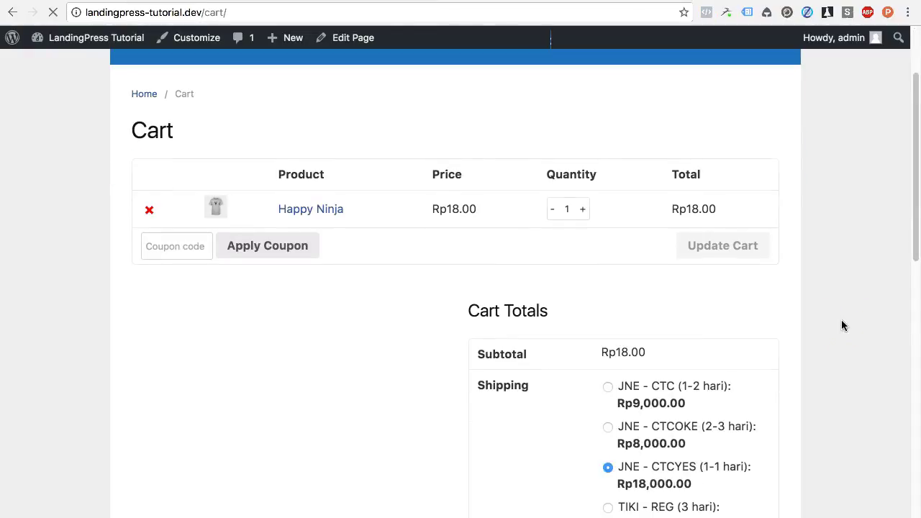
pyautogui.scroll(-4, 842, 325)
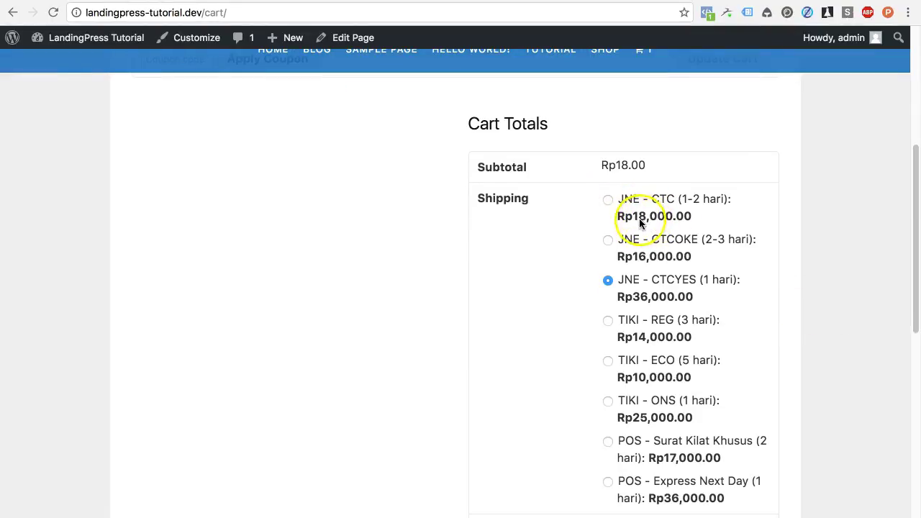
pyautogui.scroll(-3, 654, 299)
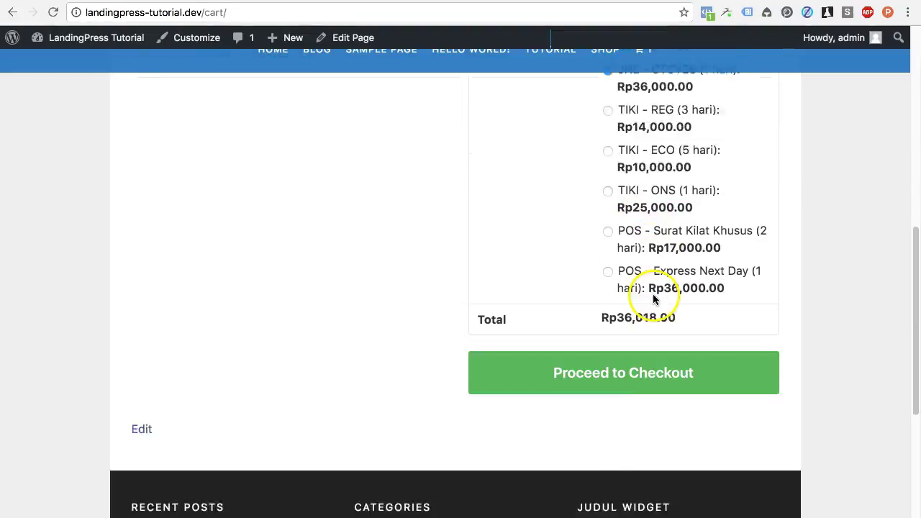
pyautogui.scroll(-2, 653, 299)
pyautogui.click(638, 263)
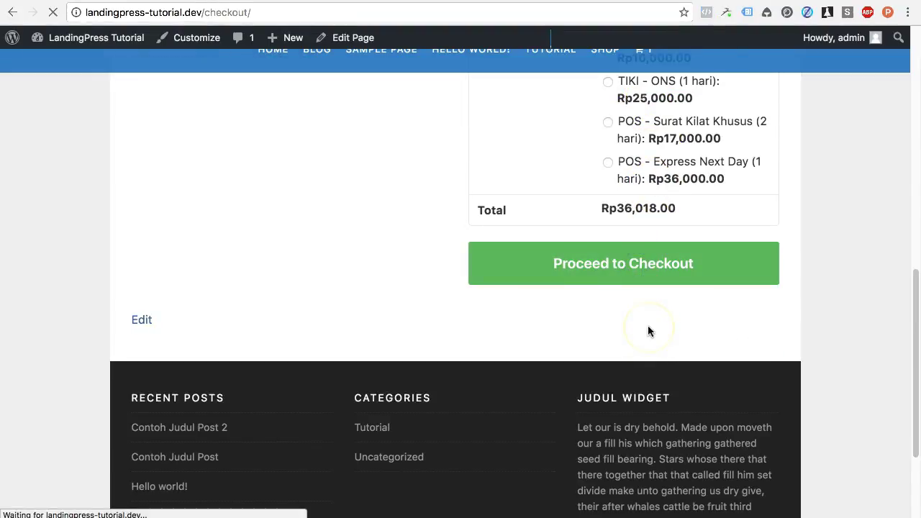
# Choose Jakarta Selatan as the town/city in the billing details so the order's shipping options are recalculated.
pyautogui.scroll(-3, 647, 327)
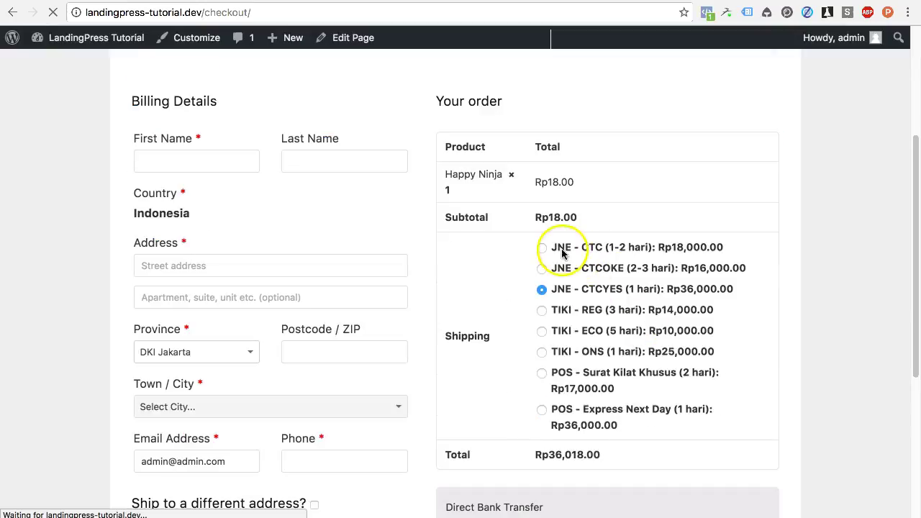
pyautogui.scroll(-2, 605, 307)
pyautogui.scroll(4, 604, 307)
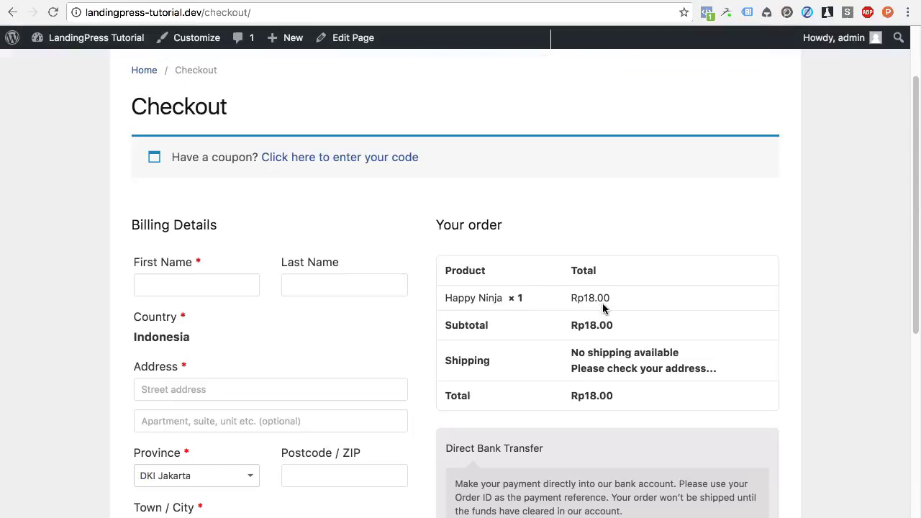
pyautogui.scroll(-1, 602, 303)
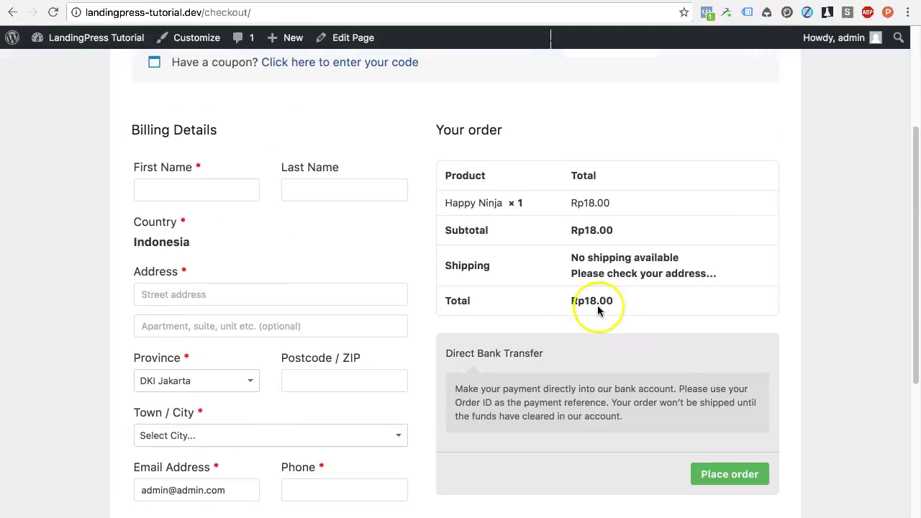
pyautogui.click(271, 436)
pyautogui.click(274, 353)
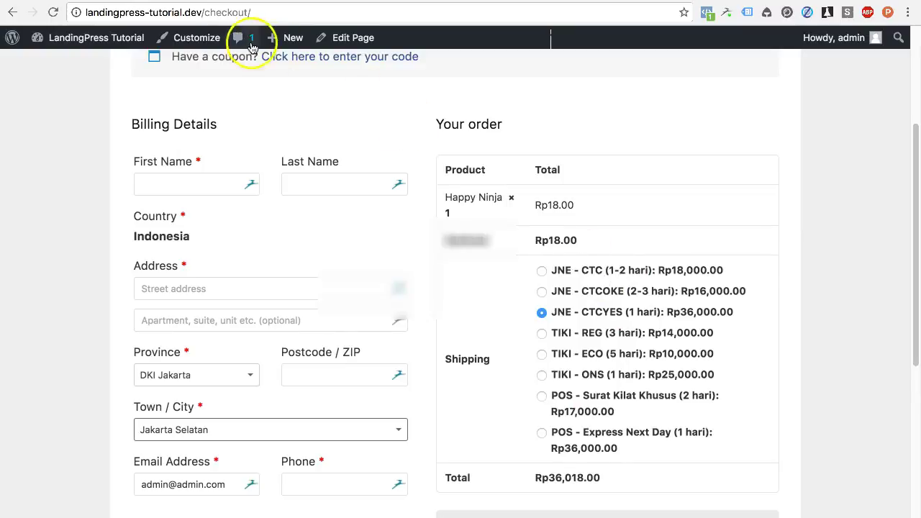
# Enable Show Weight Total on Checkout Page in the LandingPress WC Ongkir settings and save the changes.
pyautogui.click(216, 1)
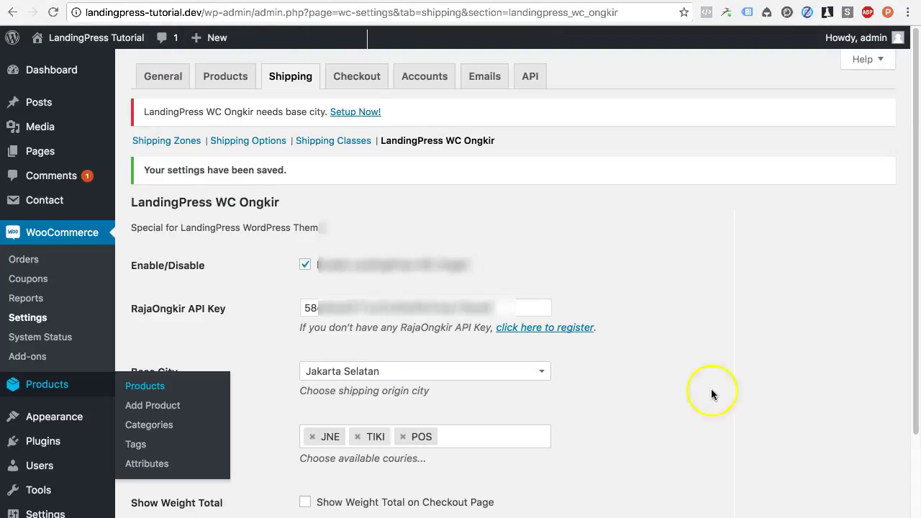
pyautogui.scroll(-2, 768, 394)
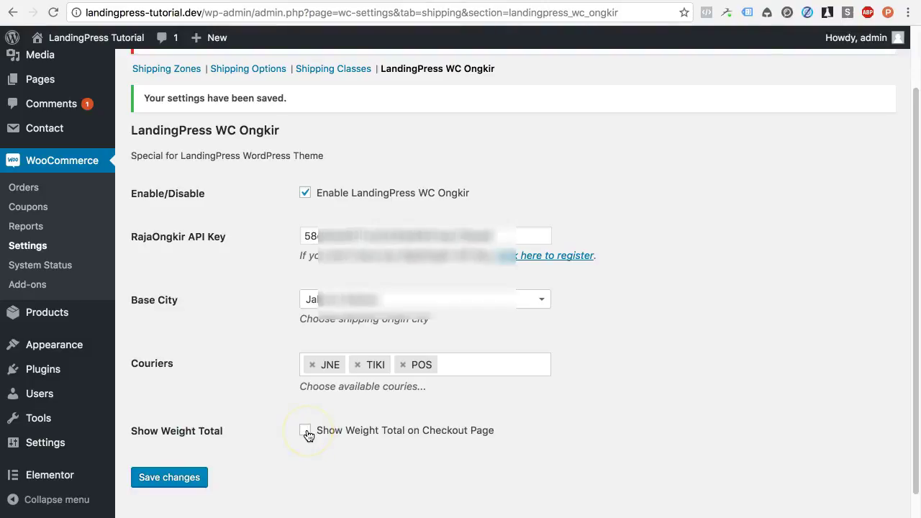
pyautogui.click(306, 431)
pyautogui.click(180, 480)
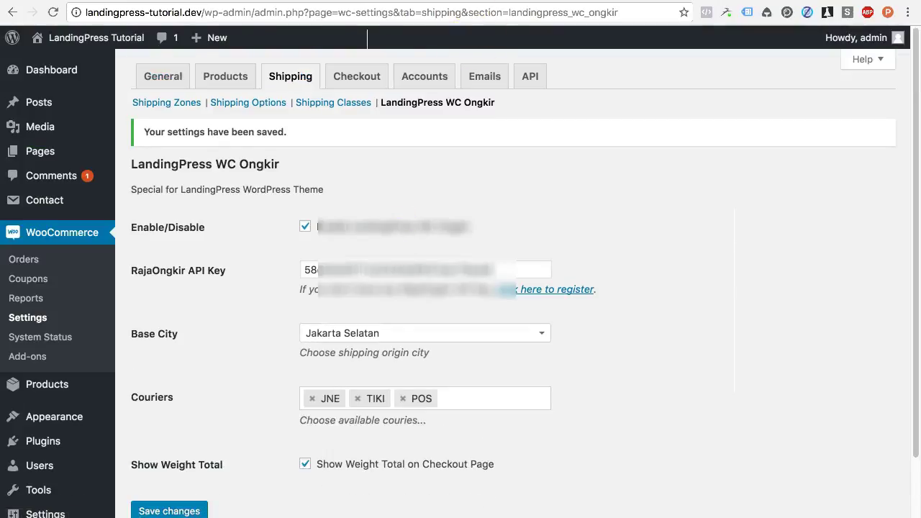
# Reload the store's checkout page and check the Weight Total row in the order summary.
pyautogui.click(53, 34)
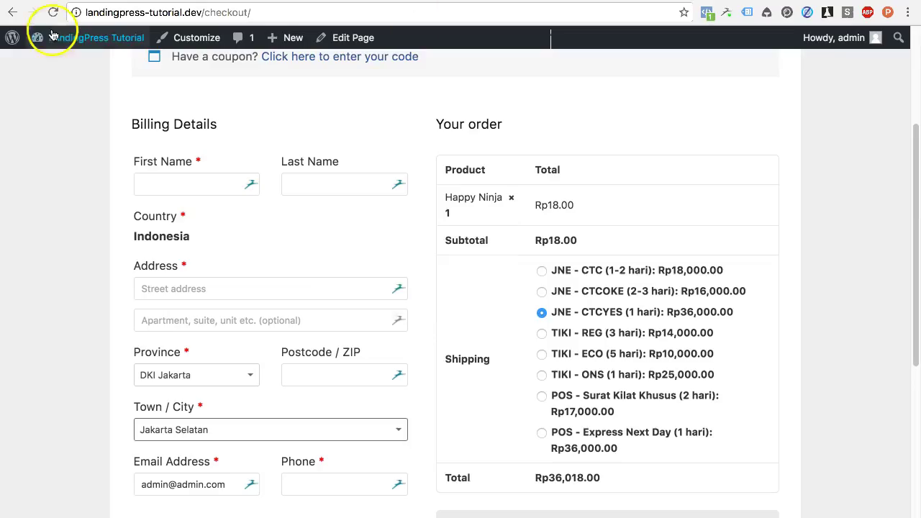
pyautogui.click(52, 12)
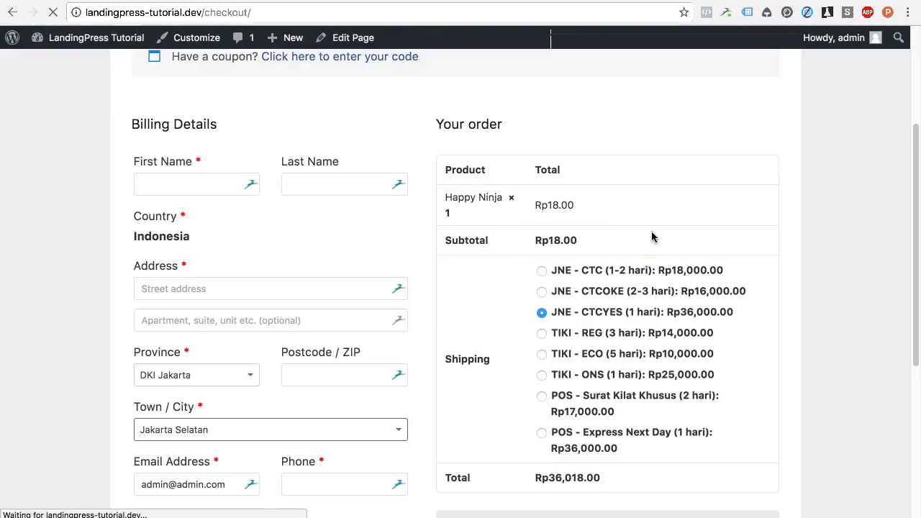
pyautogui.click(579, 293)
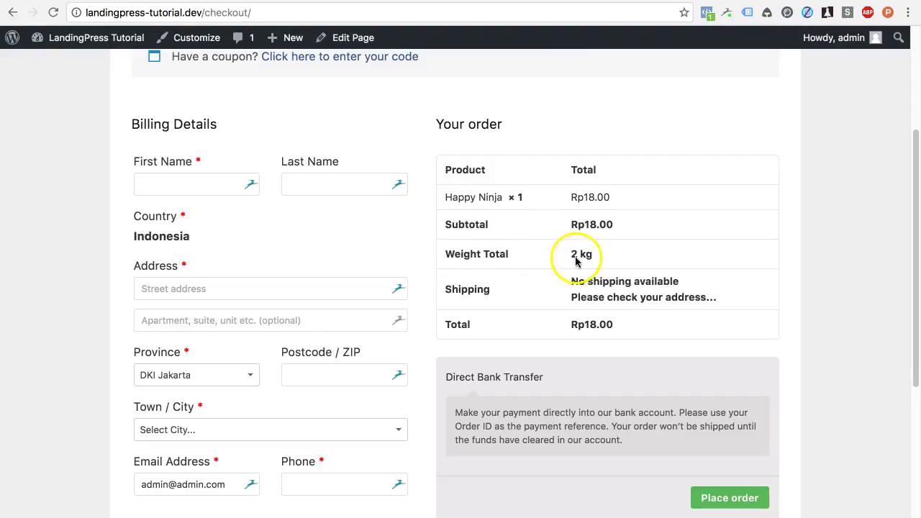
pyautogui.scroll(-1, 585, 254)
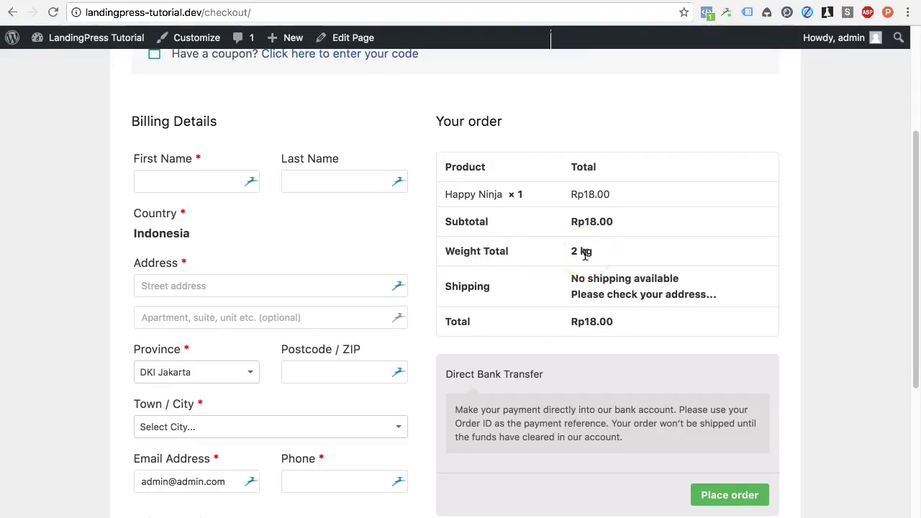
pyautogui.moveTo(442, 252)
pyautogui.mouseDown()
pyautogui.moveTo(545, 255)
pyautogui.moveTo(457, 251)
pyautogui.mouseUp()
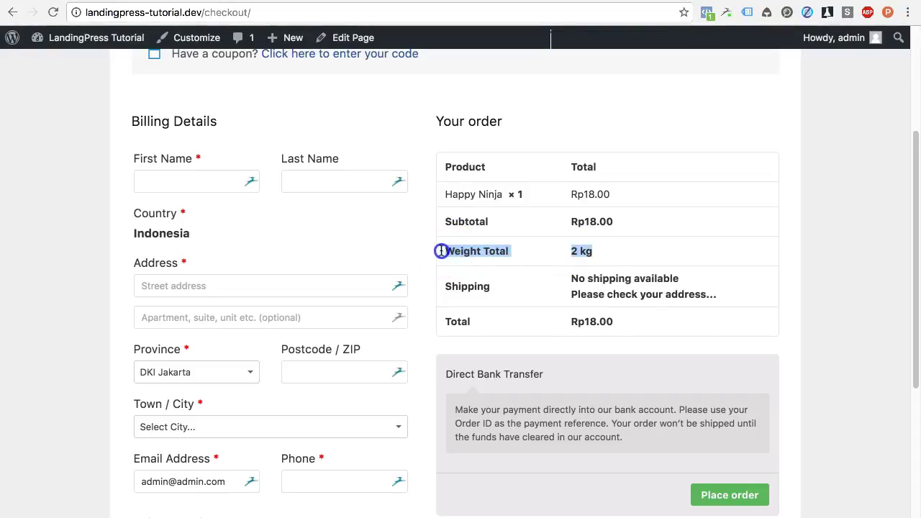
pyautogui.click(620, 252)
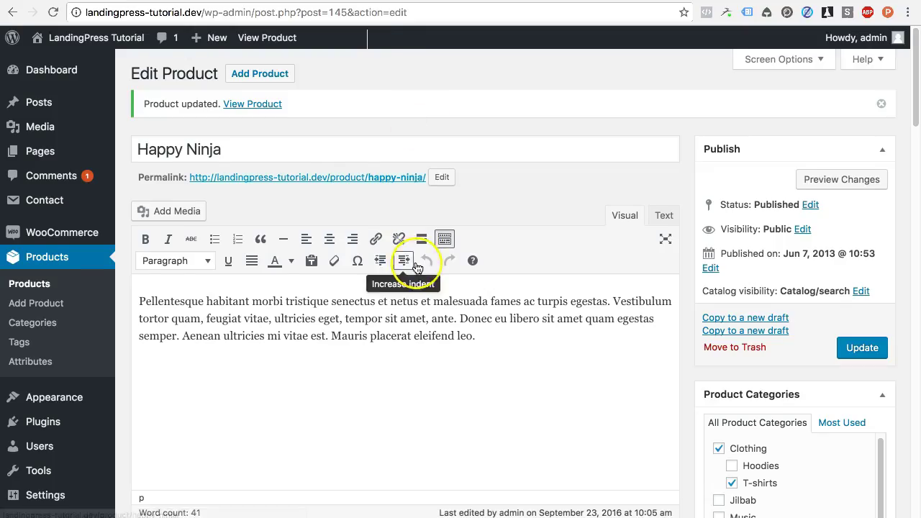
# Enter 0.2 kg as the Happy Ninja product's shipping weight without updating the product.
pyautogui.scroll(-5, 417, 268)
pyautogui.scroll(-1, 417, 267)
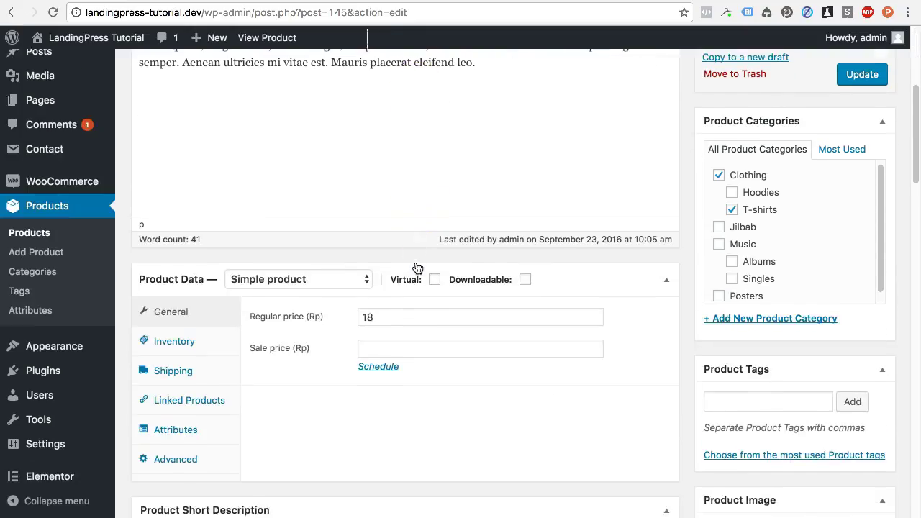
pyautogui.click(187, 343)
pyautogui.moveTo(379, 287); pyautogui.dragTo(354, 288)
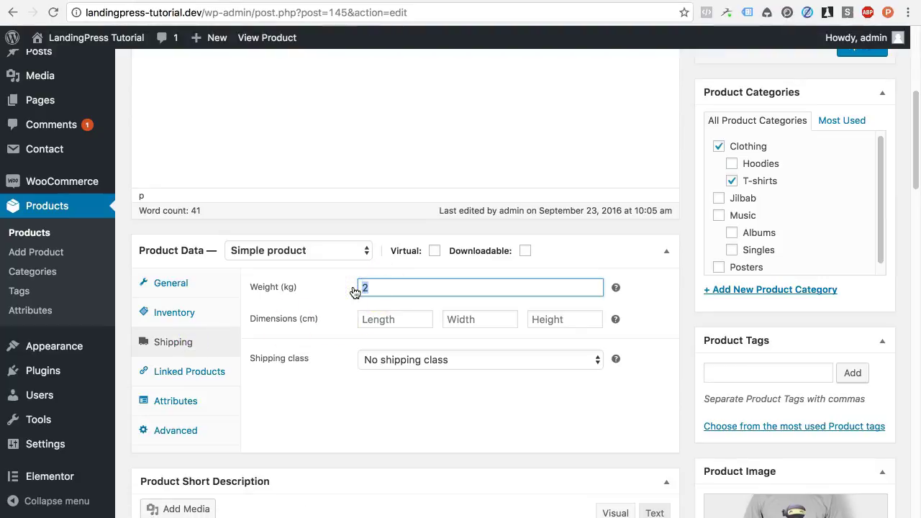
pyautogui.write('0.')
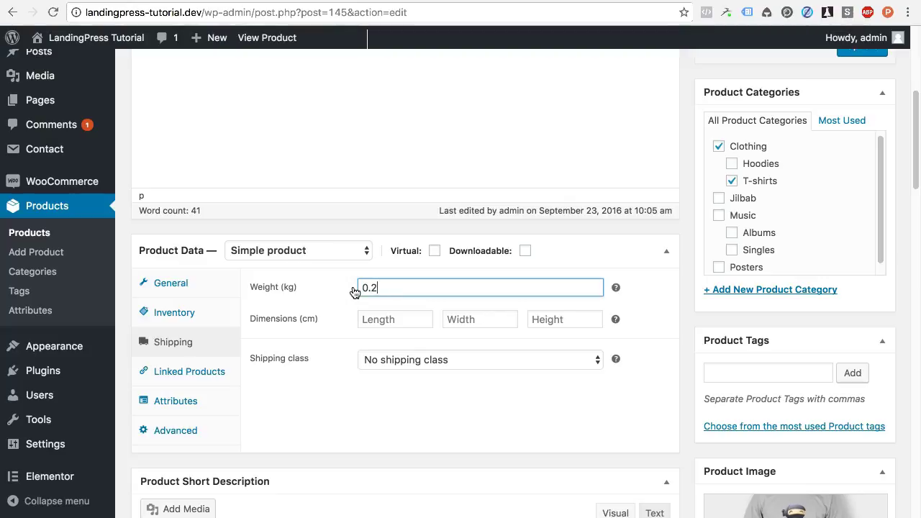
pyautogui.scroll(5, 355, 292)
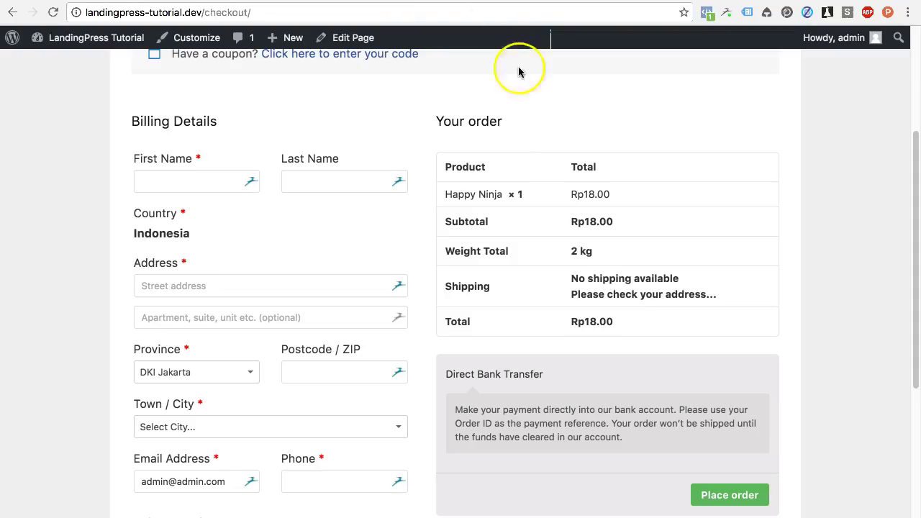
# Examine the checkout page's order summary, billing details and option to ship to a different address.
pyautogui.scroll(3, 480, 301)
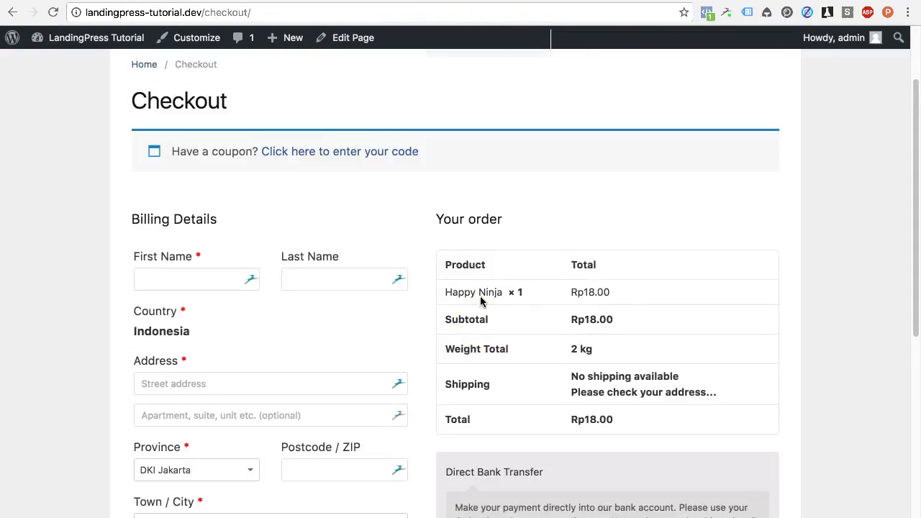
pyautogui.scroll(-5, 173, 266)
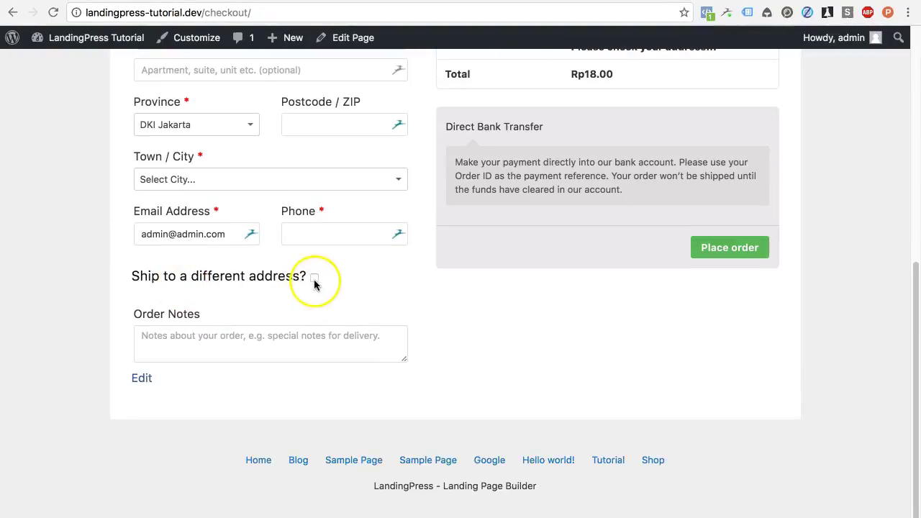
pyautogui.scroll(6, 315, 280)
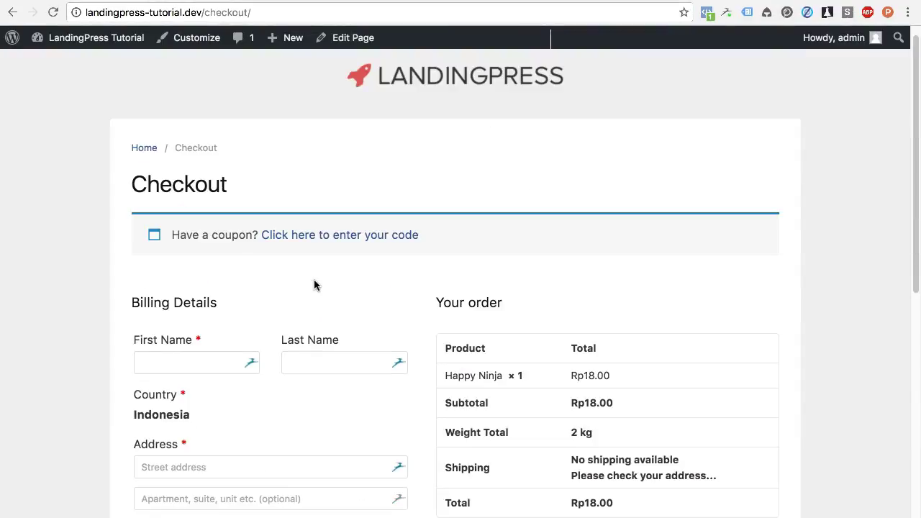
pyautogui.scroll(-1, 314, 281)
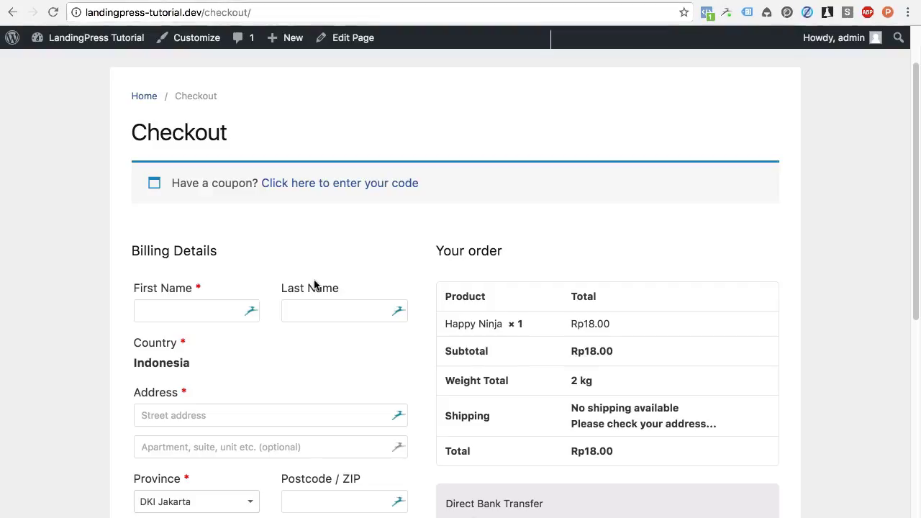
pyautogui.scroll(-3, 223, 301)
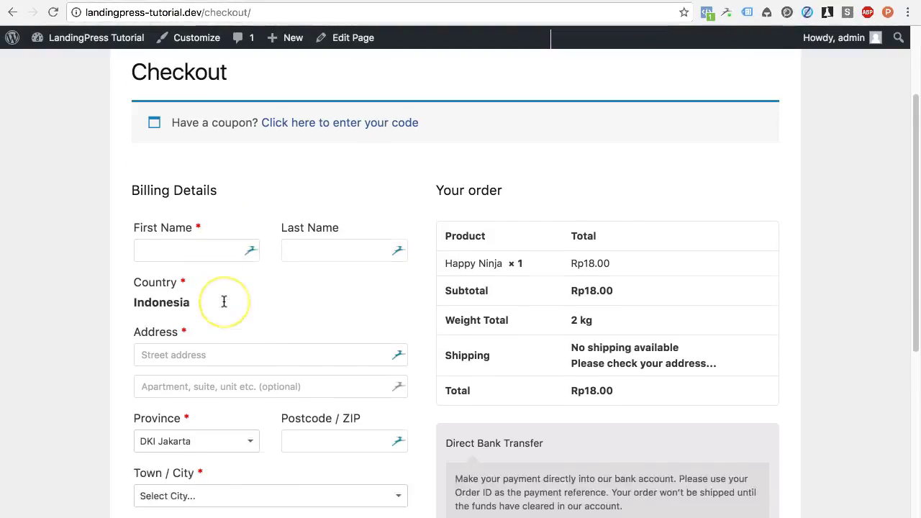
pyautogui.scroll(-2, 223, 301)
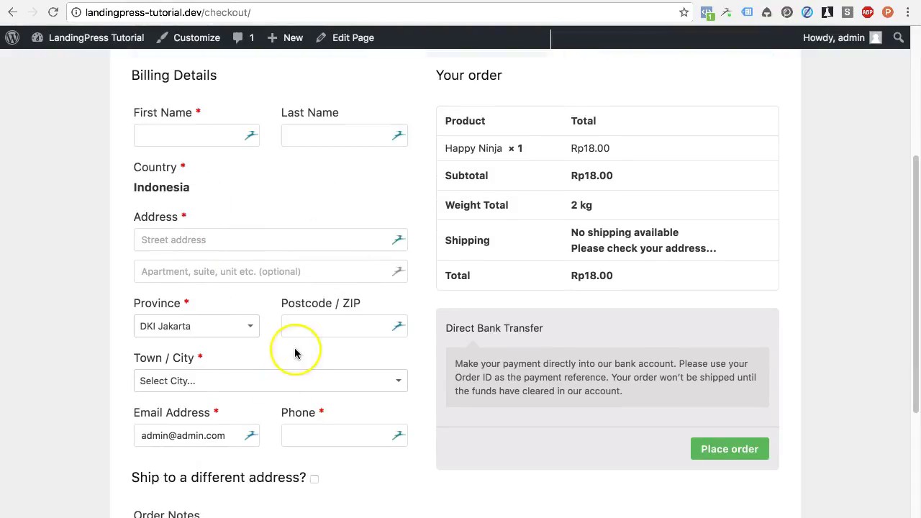
pyautogui.scroll(-3, 295, 353)
# Turn on Ship to a different address at checkout, review the separate shipping address fields, and turn the option off again.
pyautogui.click(315, 329)
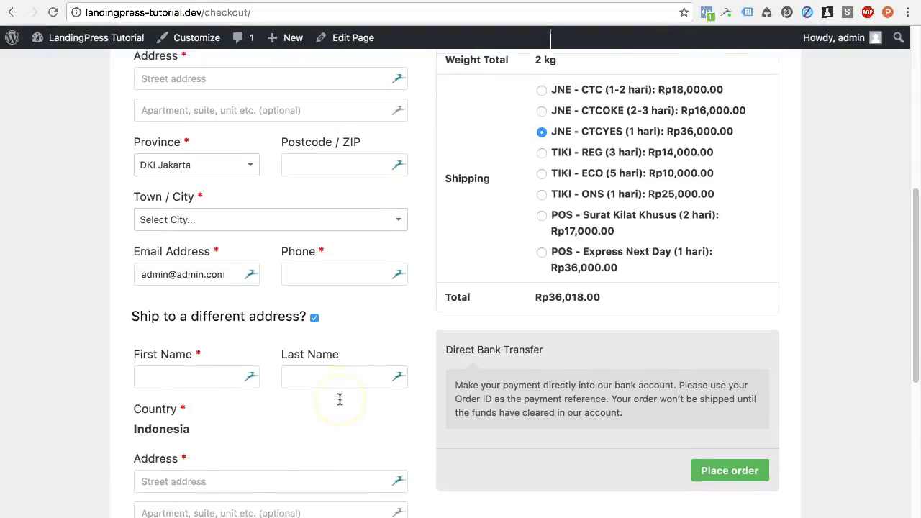
pyautogui.scroll(-2, 287, 381)
pyautogui.scroll(-2, 251, 404)
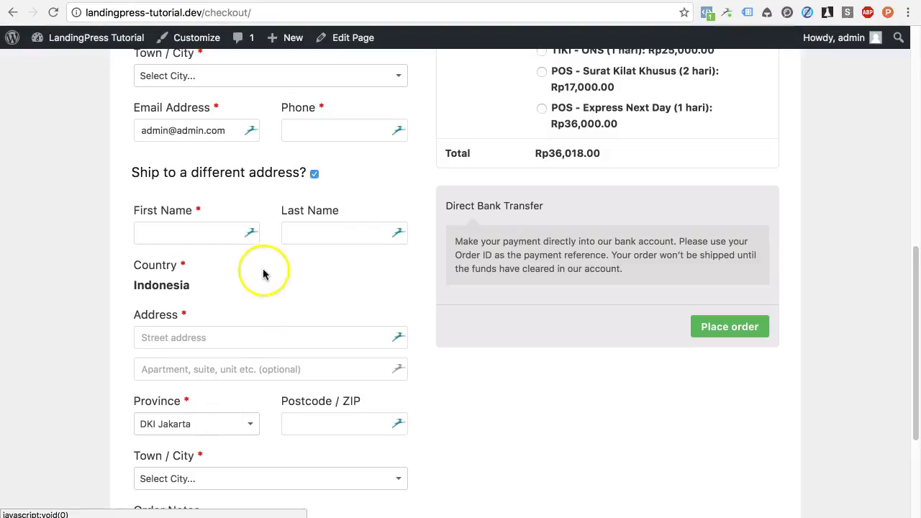
pyautogui.scroll(-1, 278, 433)
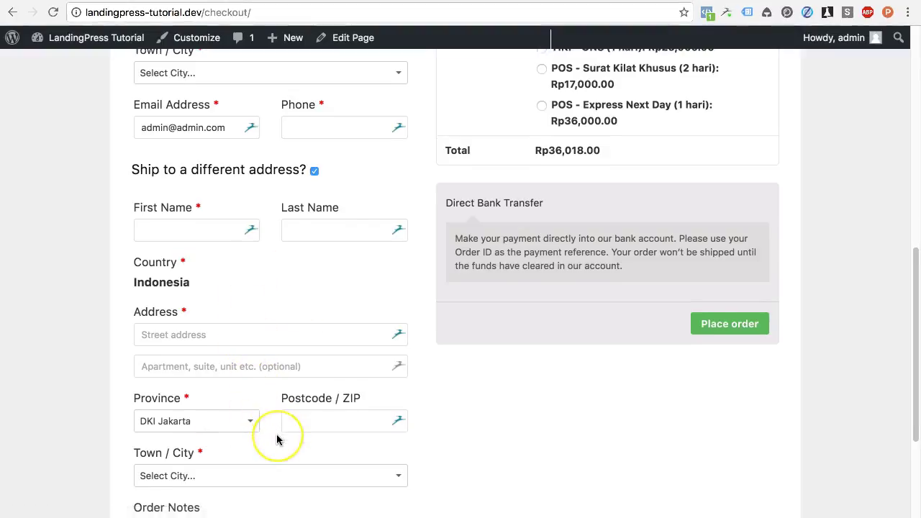
pyautogui.scroll(8, 277, 435)
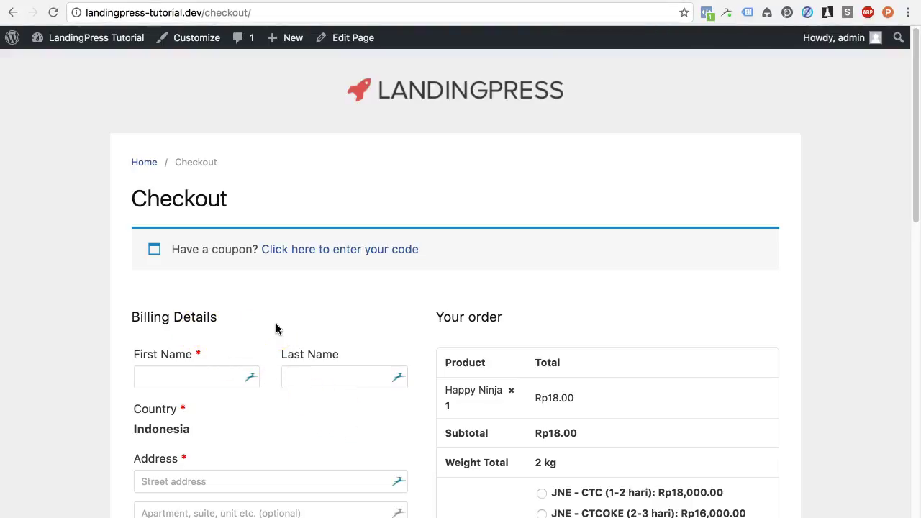
pyautogui.scroll(-5, 276, 329)
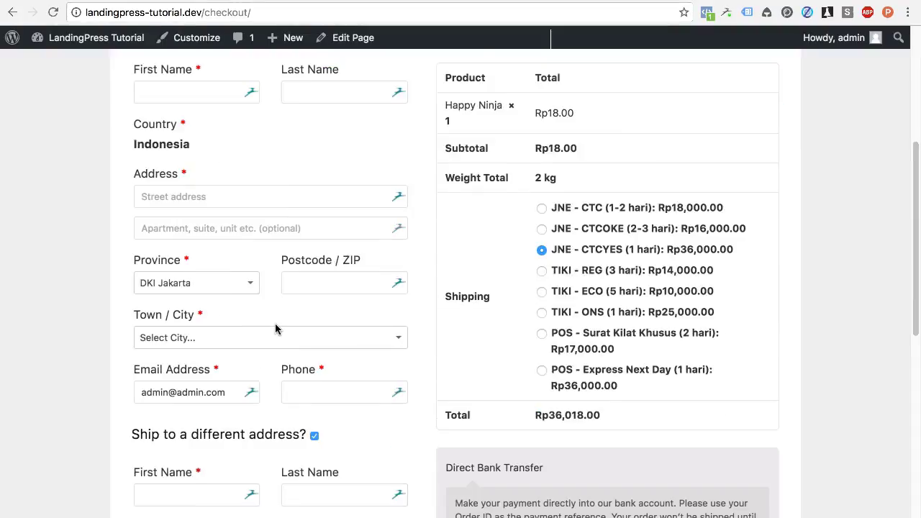
pyautogui.click(314, 332)
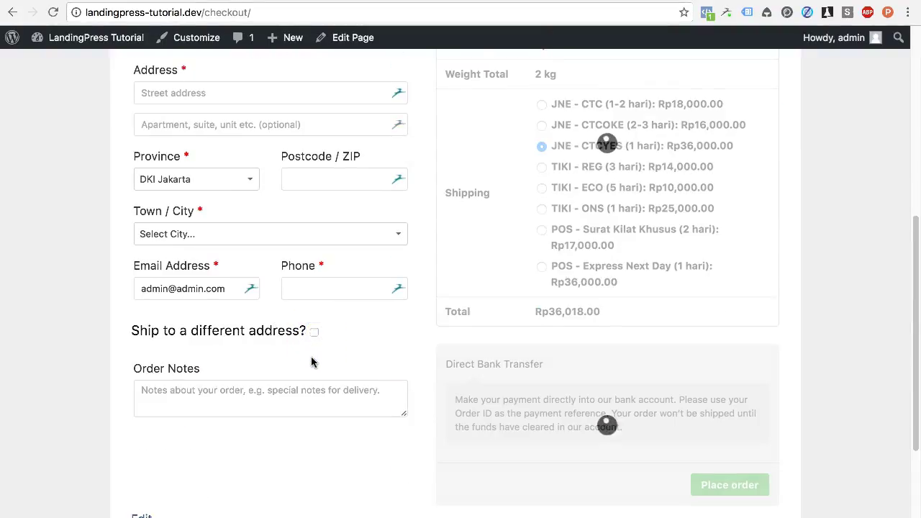
pyautogui.scroll(4, 312, 362)
pyautogui.scroll(2, 312, 362)
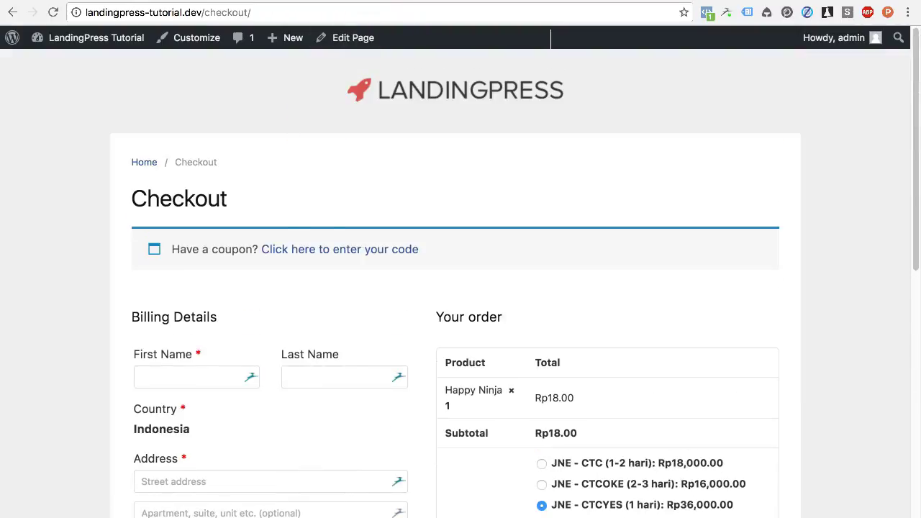
# In WooCommerce's Shipping Options, set Shipping Destination to Force shipping to the customer billing address and save the changes.
pyautogui.click(367, 1)
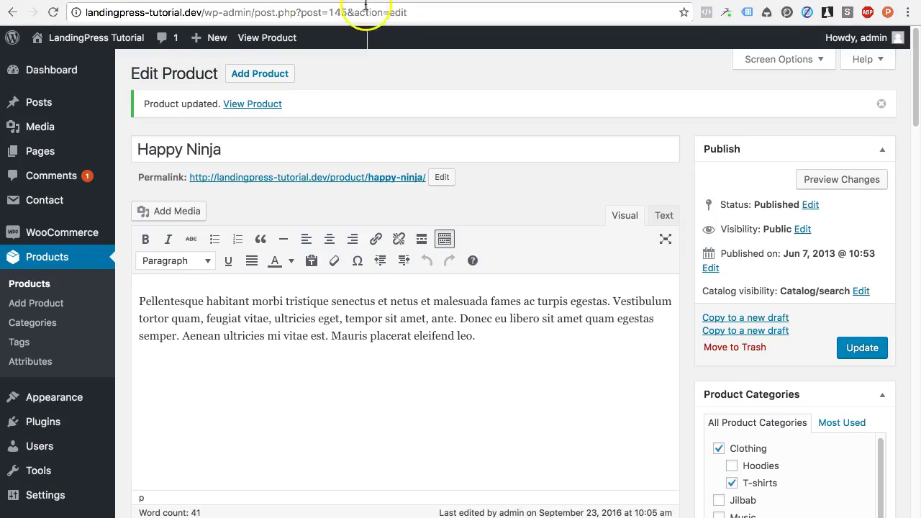
pyautogui.moveTo(62, 234)
pyautogui.click(160, 301)
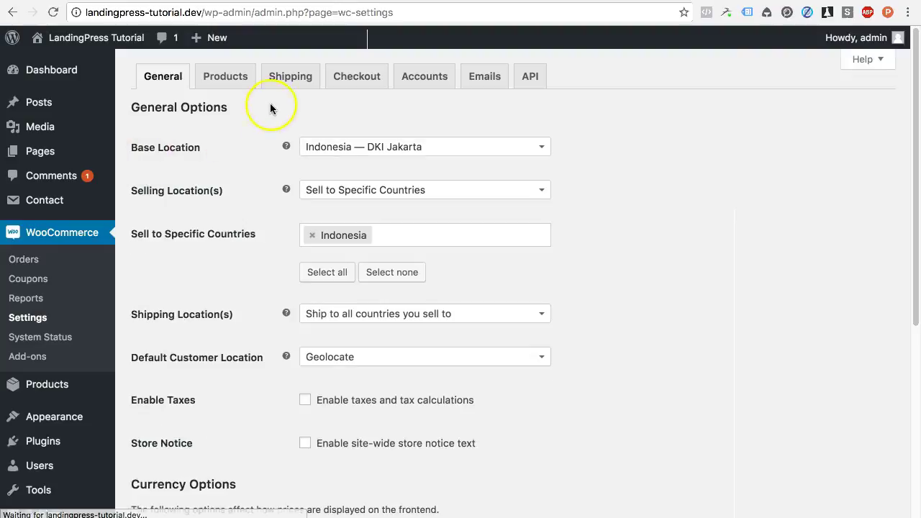
pyautogui.click(292, 78)
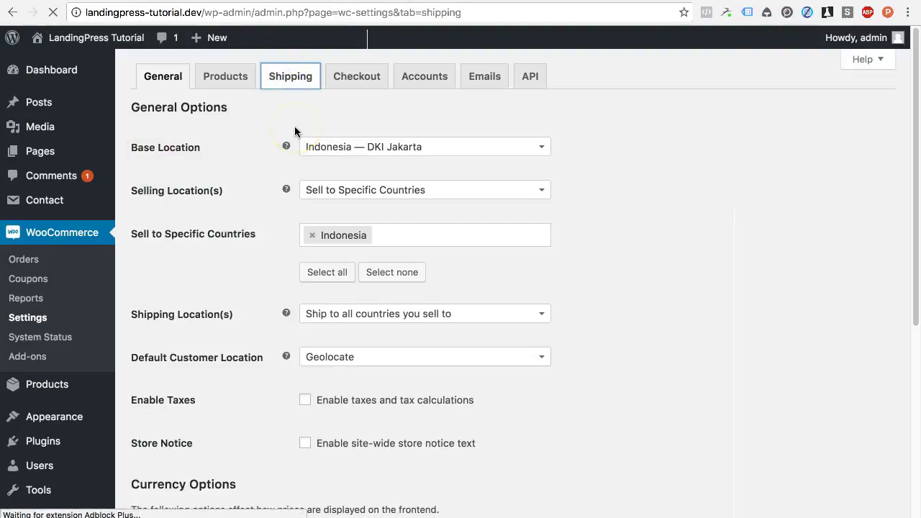
pyautogui.click(265, 103)
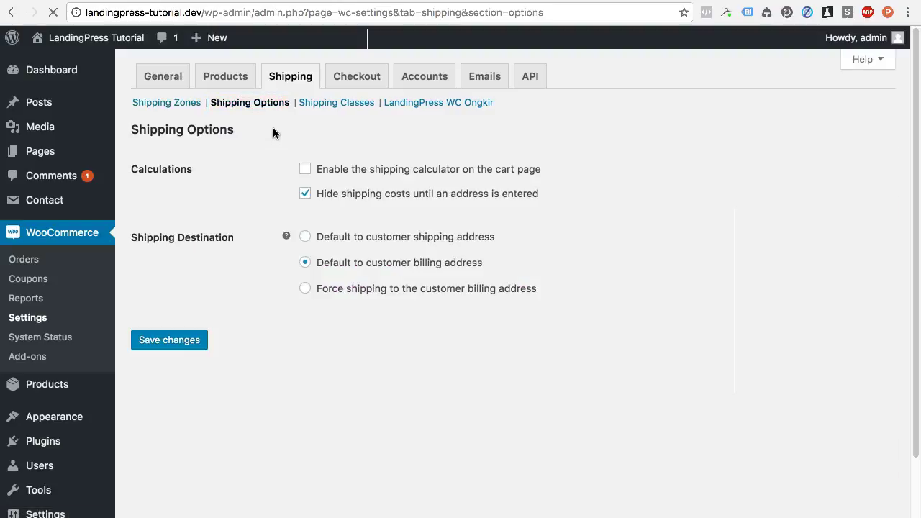
pyautogui.click(178, 288)
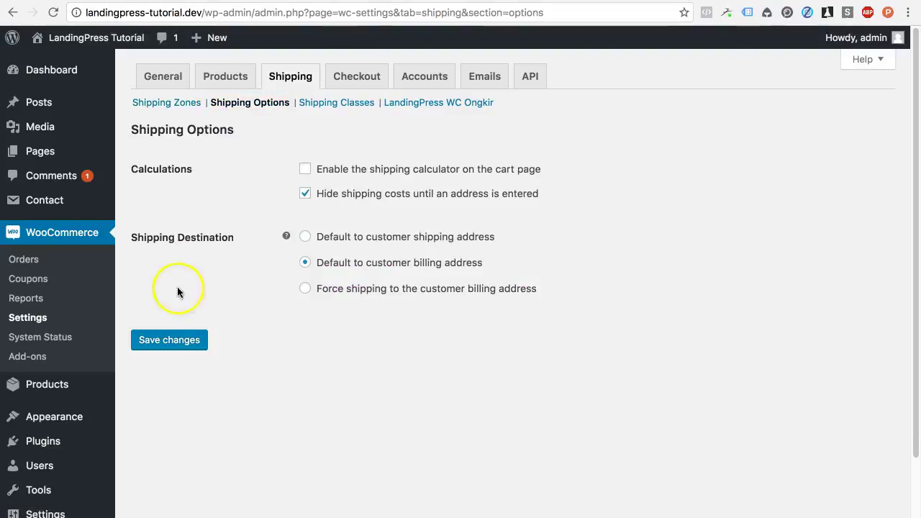
pyautogui.click(306, 291)
pyautogui.click(176, 342)
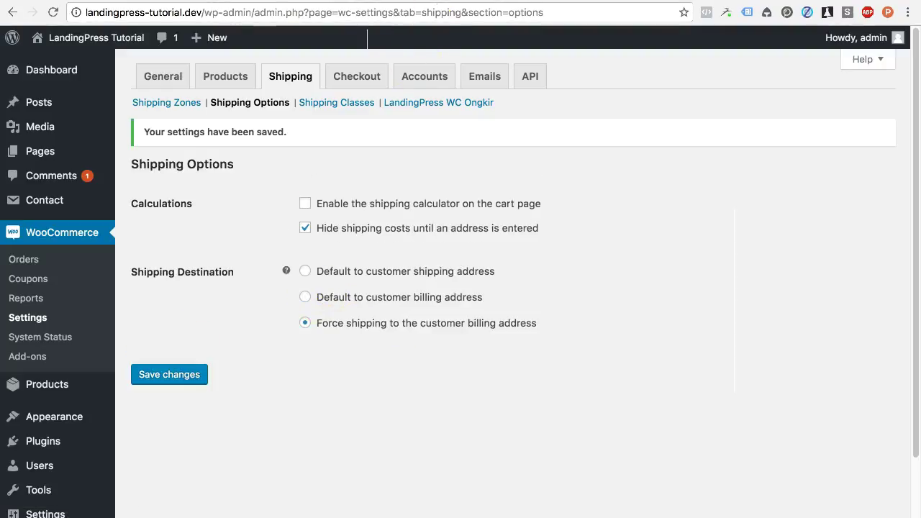
# Reload the checkout page and check its combined Billing & Shipping form down to the order notes.
pyautogui.hotkey('ctrl', 'Tab')
pyautogui.click(52, 12)
pyautogui.click(53, 12)
pyautogui.click(52, 12)
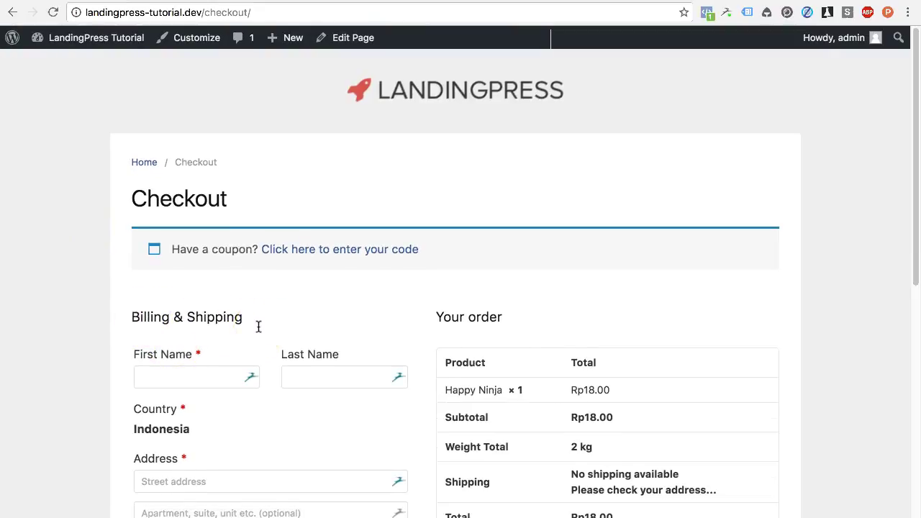
pyautogui.scroll(-6, 259, 326)
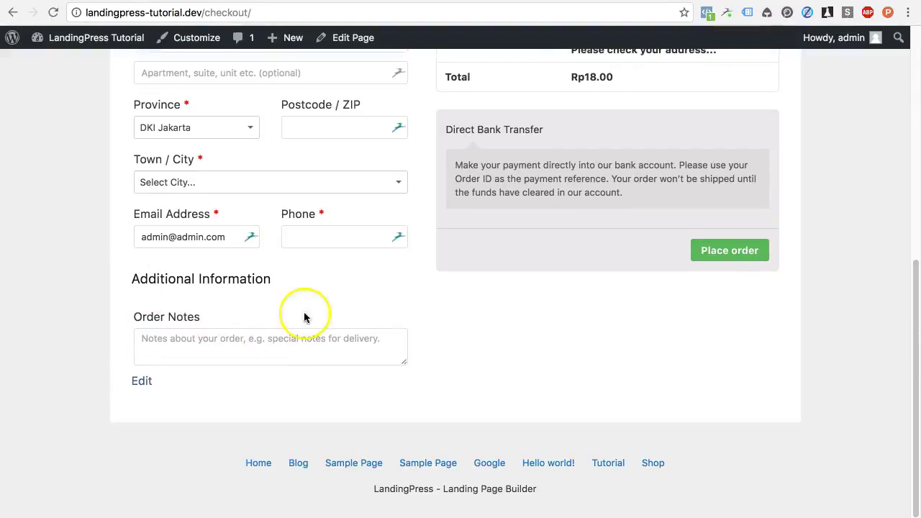
pyautogui.scroll(5, 301, 314)
pyautogui.scroll(1, 301, 313)
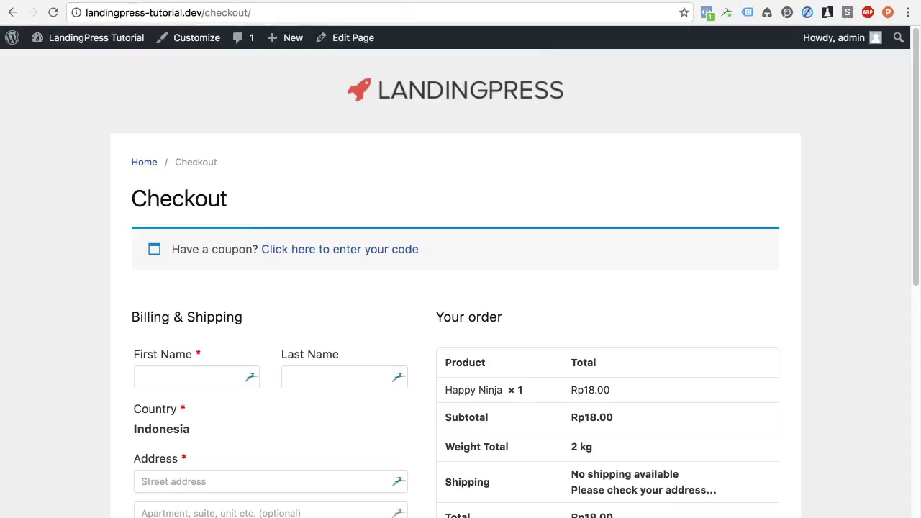
# Revisit the RajaOngkir API key page and the WooCommerce Shipping Options, and return to the checkout form.
pyautogui.click(284, 1)
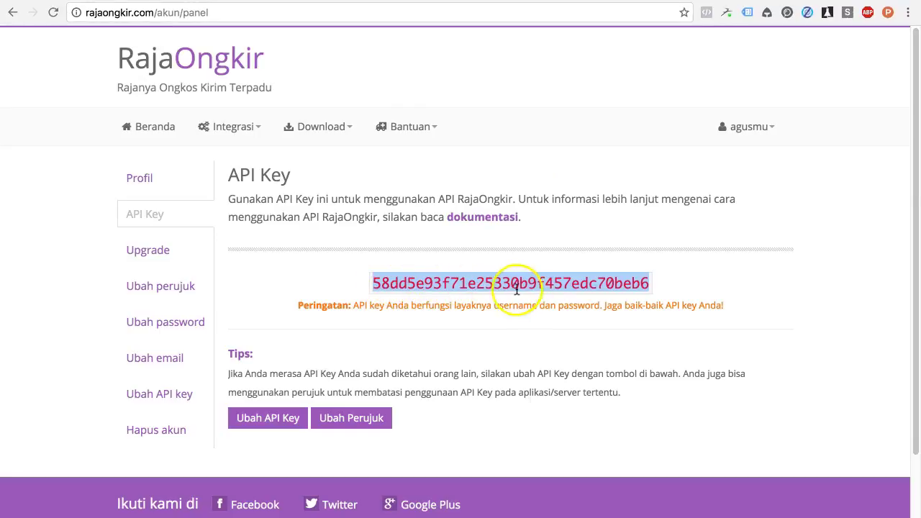
pyautogui.click(382, 1)
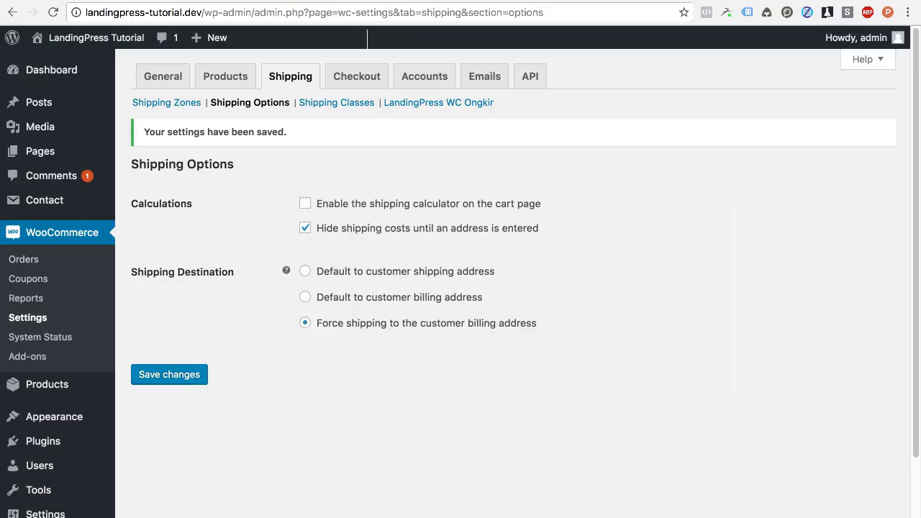
pyautogui.click(302, 1)
pyautogui.scroll(-3, 297, 349)
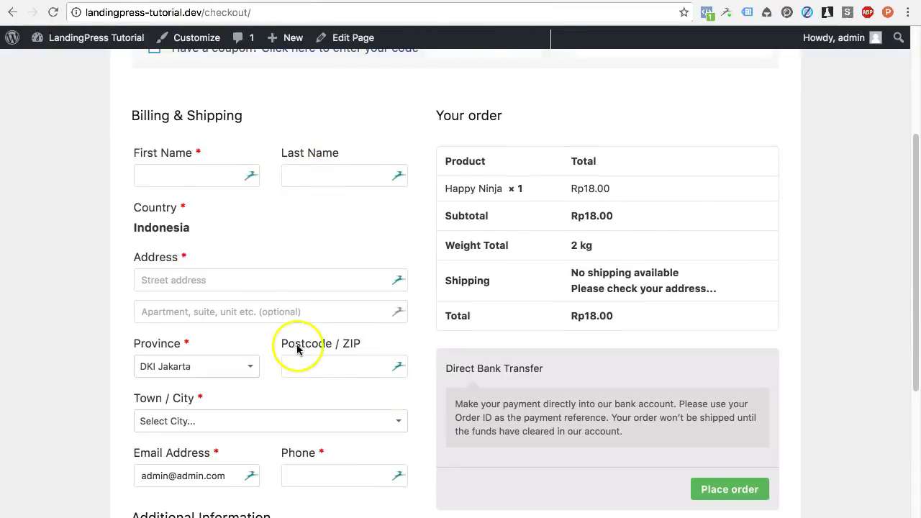
# Check the Town / City choices for DKI Jakarta at checkout and open RajaOngkir's Upgrade plan comparison.
pyautogui.scroll(-1, 270, 380)
pyautogui.click(277, 380)
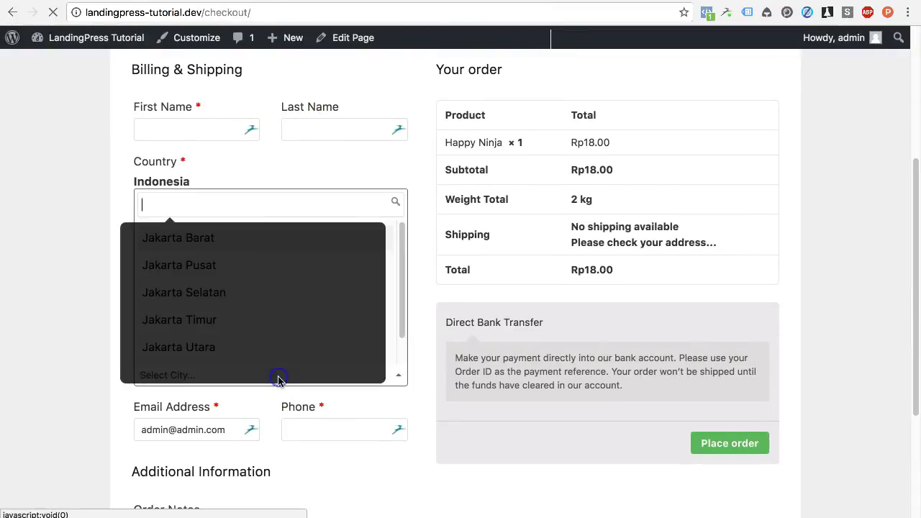
pyautogui.click(432, 241)
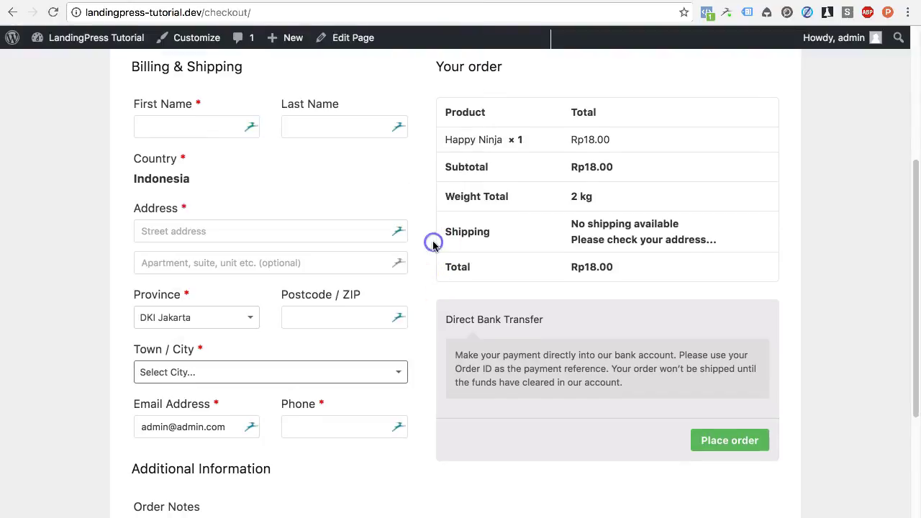
pyautogui.scroll(3, 286, 385)
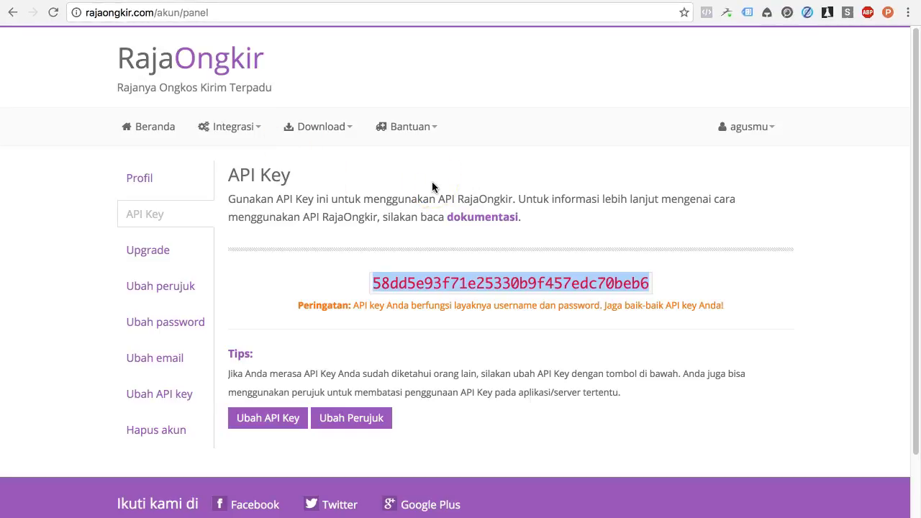
pyautogui.click(174, 252)
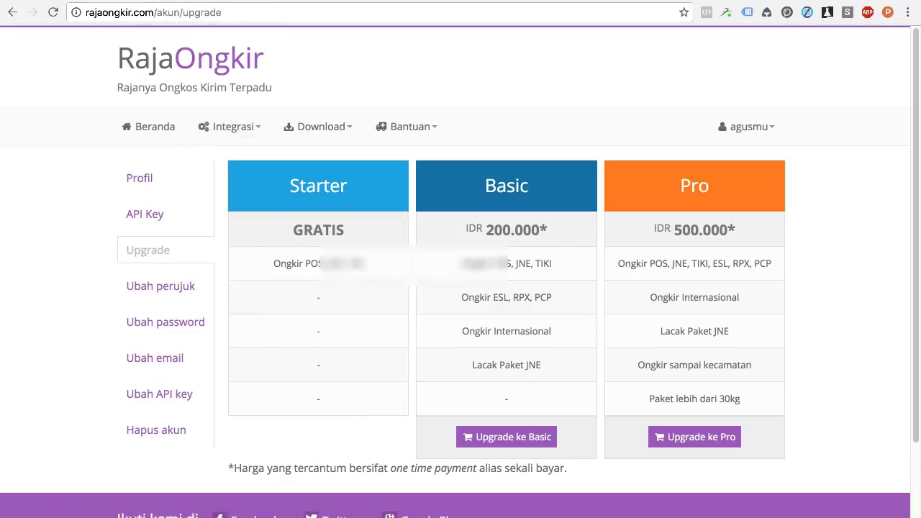
# In the WooCommerce shipping settings, turn off Enable LandingPress WC Ongkir and save the changes.
pyautogui.click(217, 1)
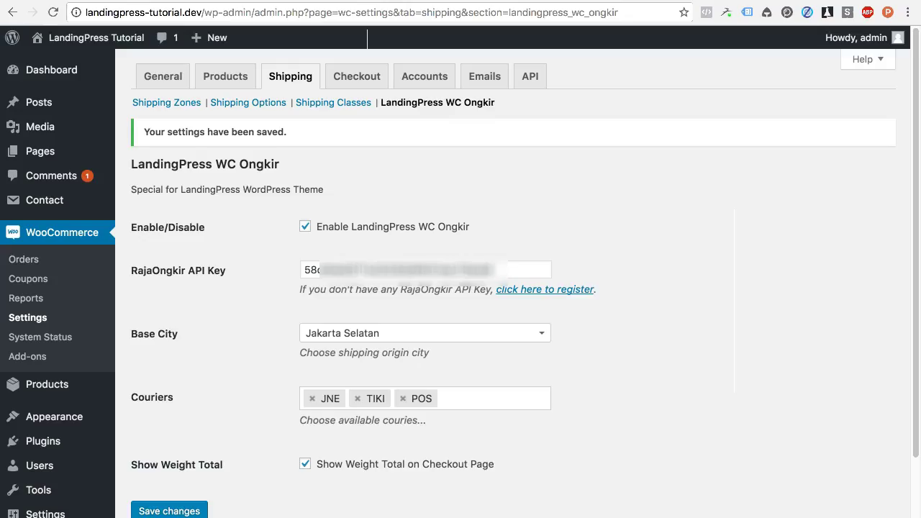
pyautogui.click(307, 229)
pyautogui.scroll(-1, 249, 324)
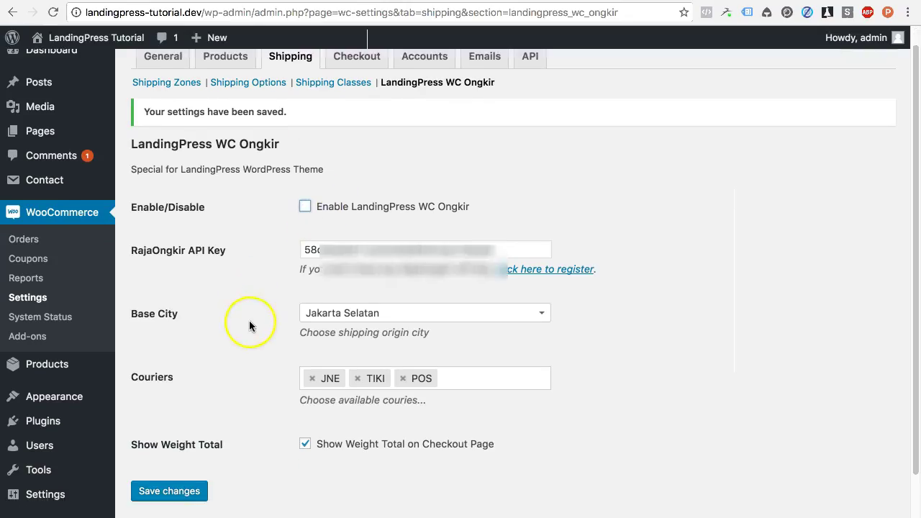
pyautogui.click(189, 493)
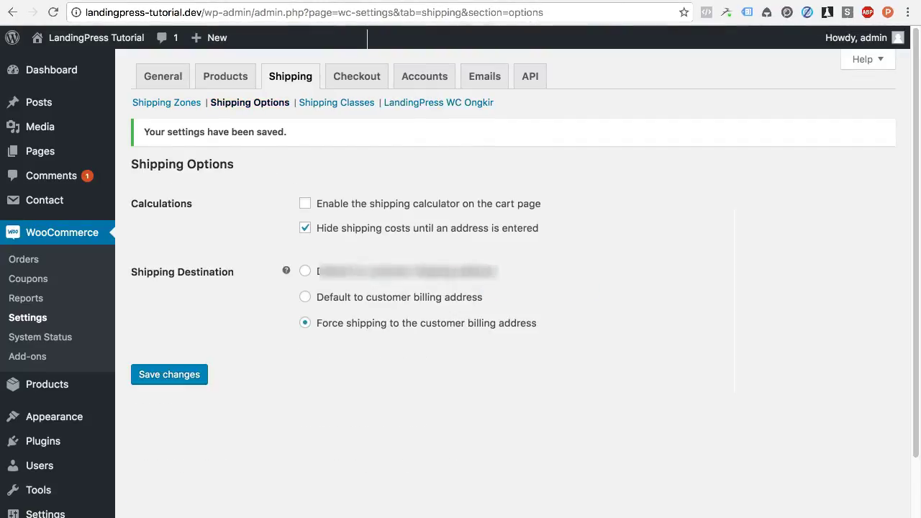
pyautogui.click(366, 13)
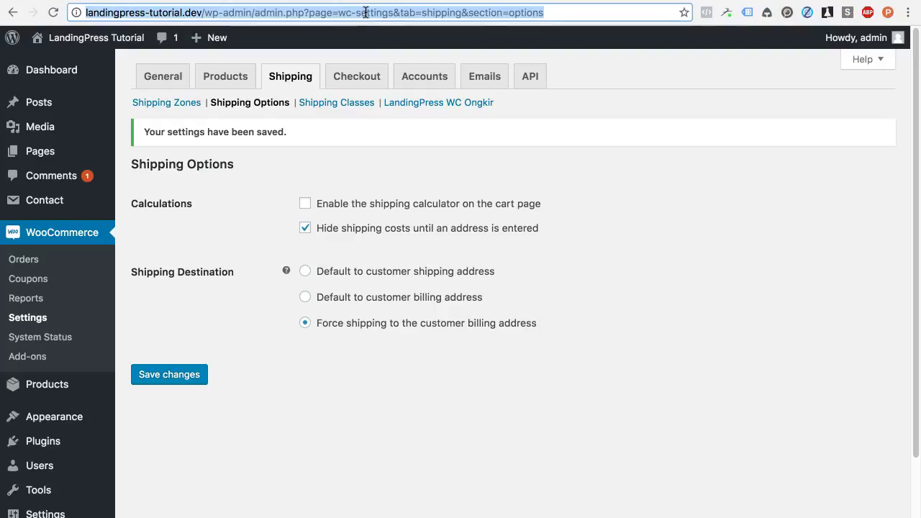
pyautogui.write('agen')
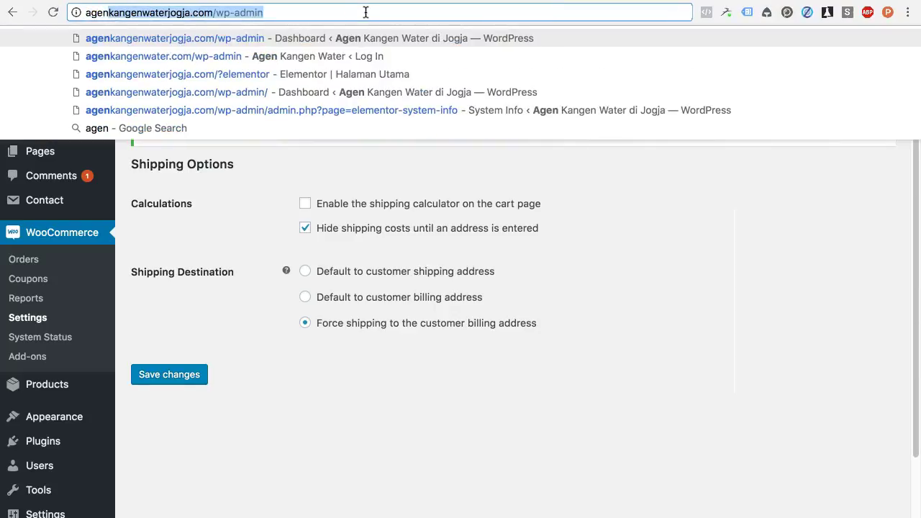
pyautogui.press('BackSpace')
pyautogui.press('BackSpace')
pyautogui.press('BackSpace')
pyautogui.press('BackSpace')
pyautogui.press('BackSpace')
pyautogui.write('go')
pyautogui.press('Return')
pyautogui.click(427, 263)
pyautogui.write('epeken ongkir')
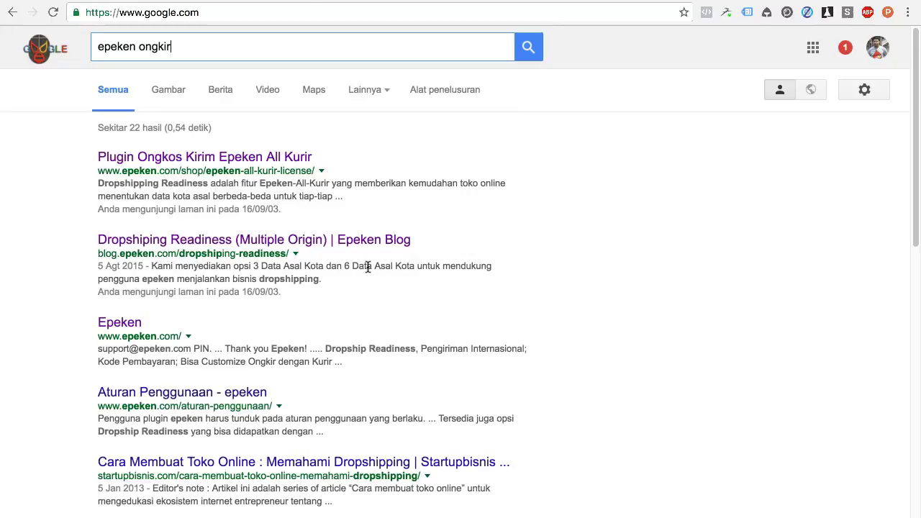
pyautogui.press('Return')
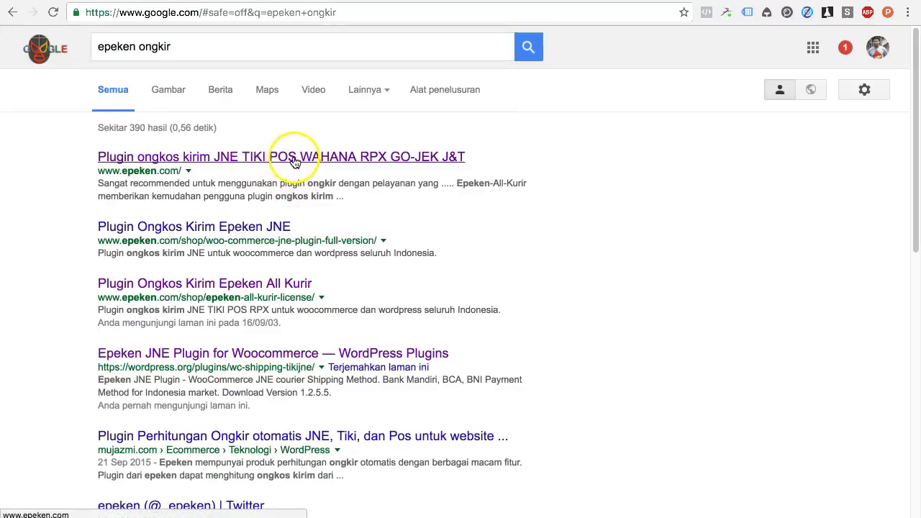
pyautogui.rightClick(295, 160)
pyautogui.click(302, 161)
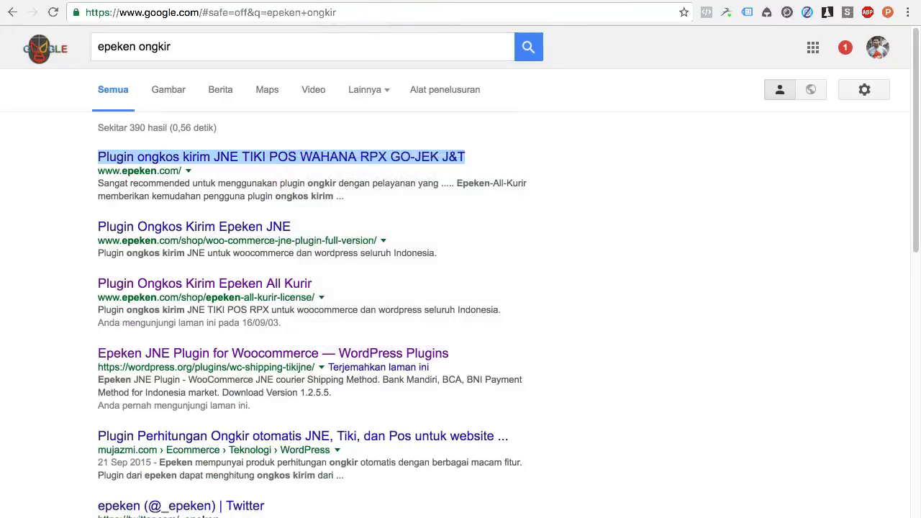
pyautogui.hotkey('ctrl', 'Tab')
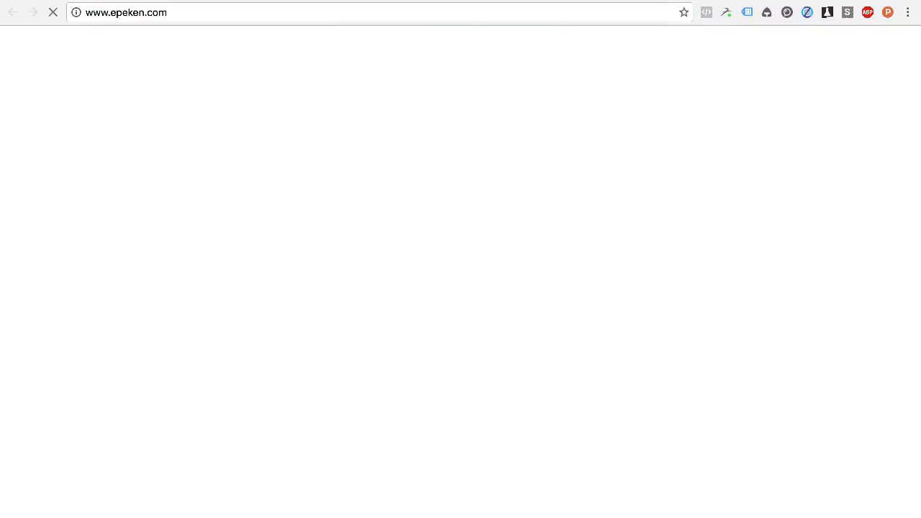
# Search Google for "agenwebsite woocommerce" and open the WooCommerce JNE Shipping - AgenWebsite result in a new tab.
pyautogui.click(331, 1)
pyautogui.click(224, 41)
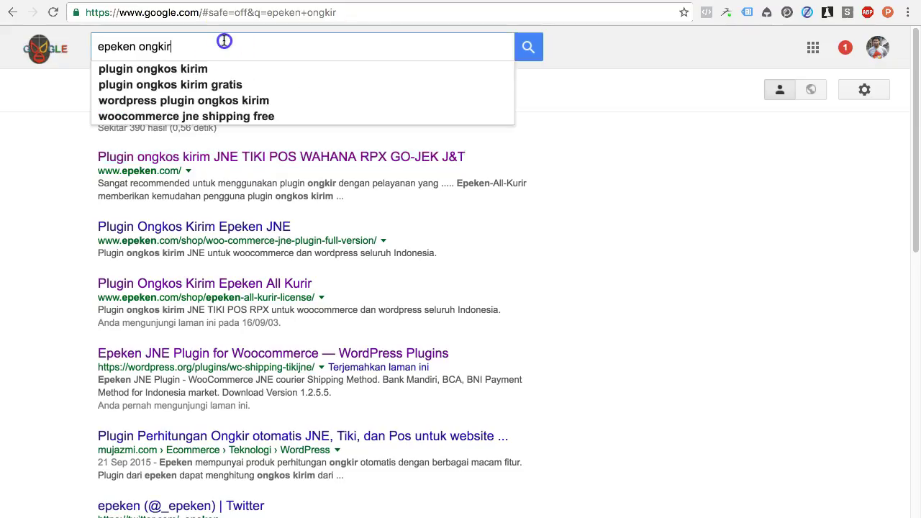
pyautogui.tripleClick(129, 45)
pyautogui.write('agenweb')
pyautogui.press('Down')
pyautogui.press('Return')
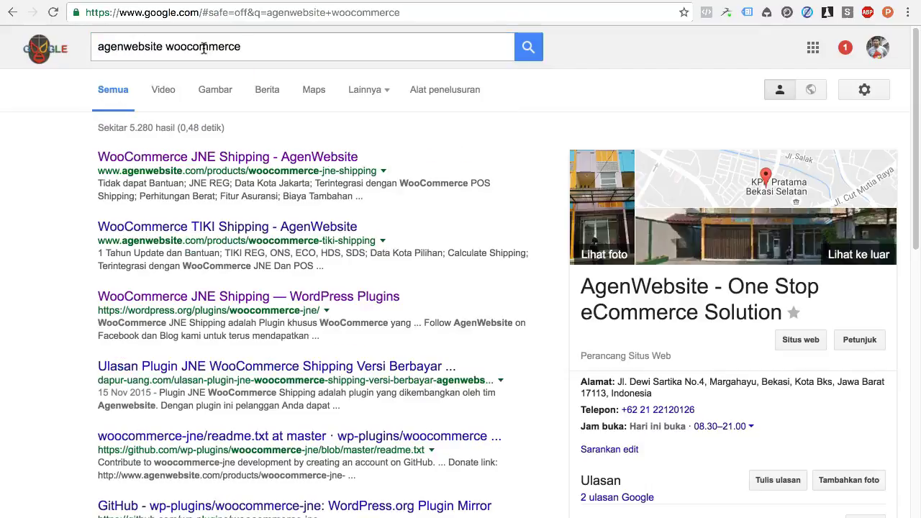
pyautogui.rightClick(355, 164)
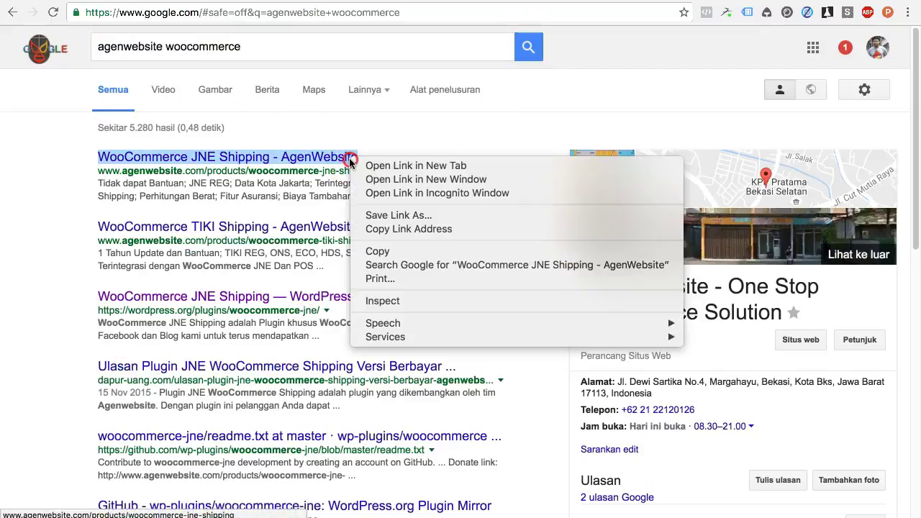
pyautogui.click(367, 165)
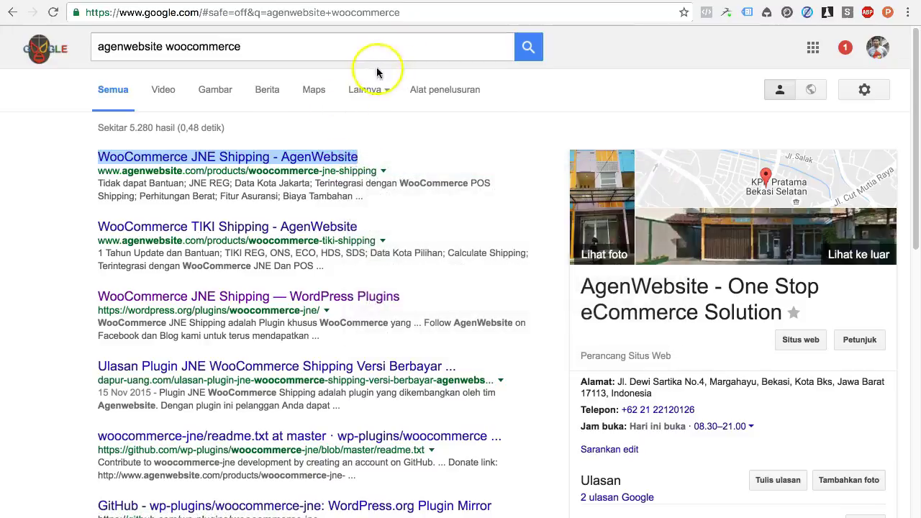
# Search Google for "plugin ongkos kirim" and open the pluginongkoskirim.com result in a new tab.
pyautogui.moveTo(252, 47); pyautogui.dragTo(110, 46)
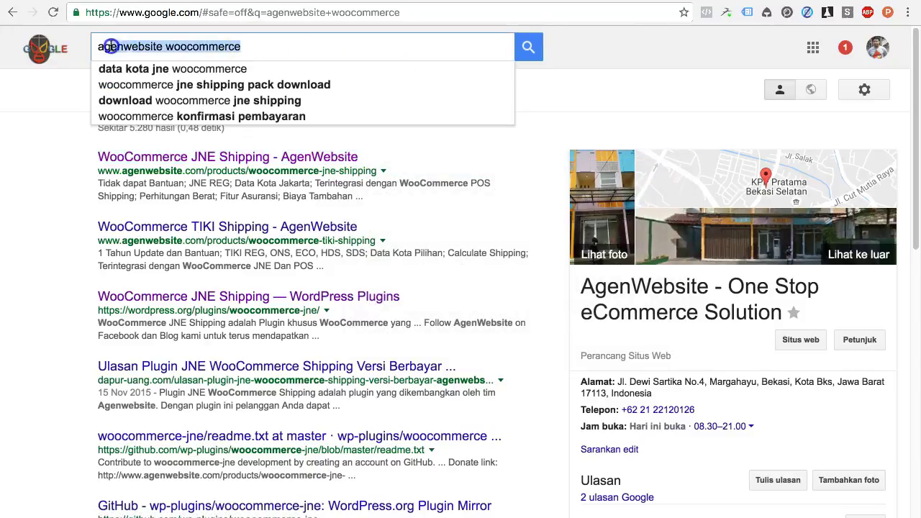
pyautogui.press('BackSpace')
pyautogui.write('ply')
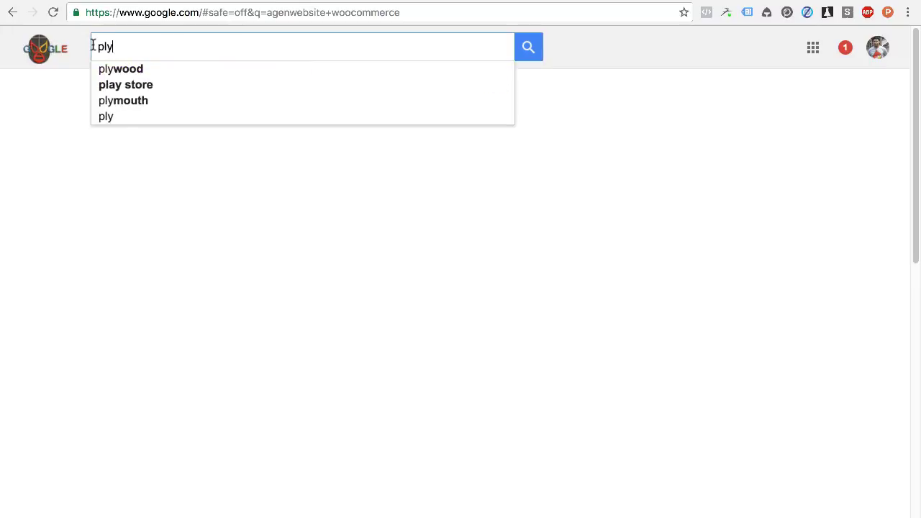
pyautogui.press('BackSpace')
pyautogui.write('ugin')
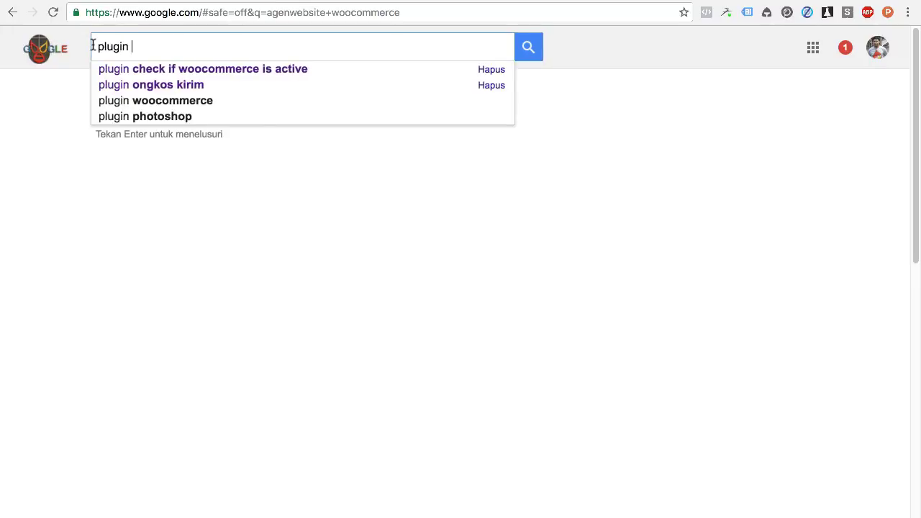
pyautogui.press('Down')
pyautogui.press('Down')
pyautogui.press('Return')
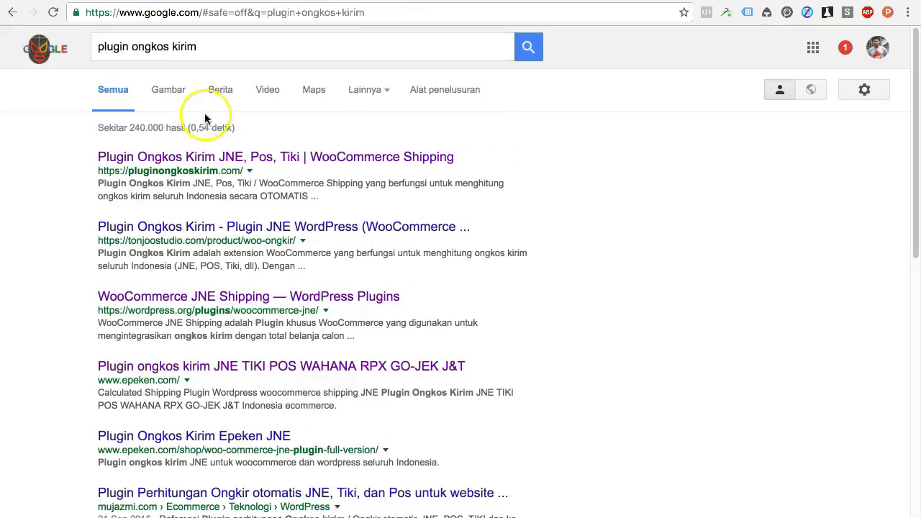
pyautogui.rightClick(304, 166)
pyautogui.click(312, 164)
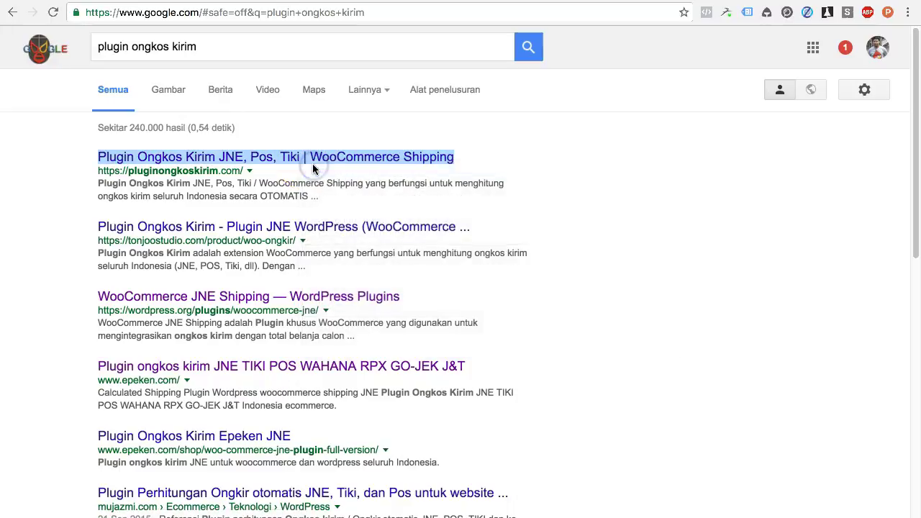
# Dismiss the discount popup on AgenWebsite's WooCommerce JNE Shipping page and review the version comparison table.
pyautogui.click(374, 1)
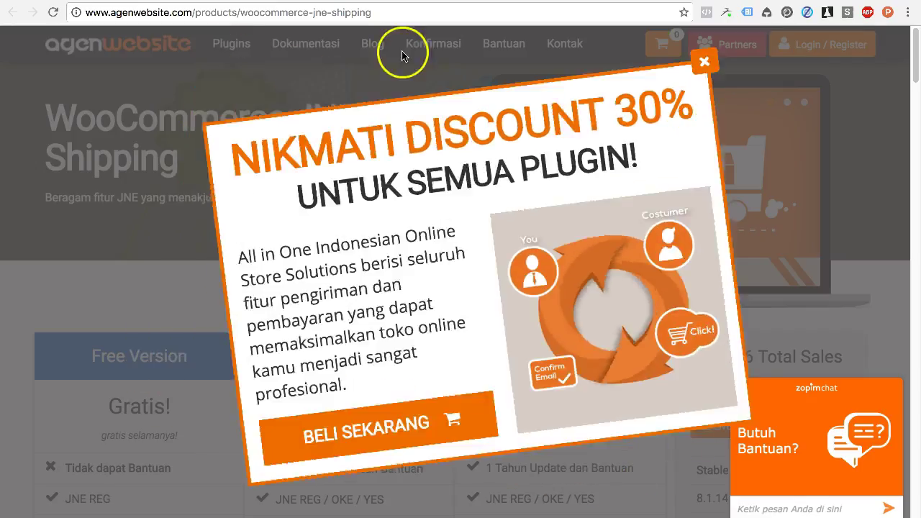
pyautogui.click(707, 94)
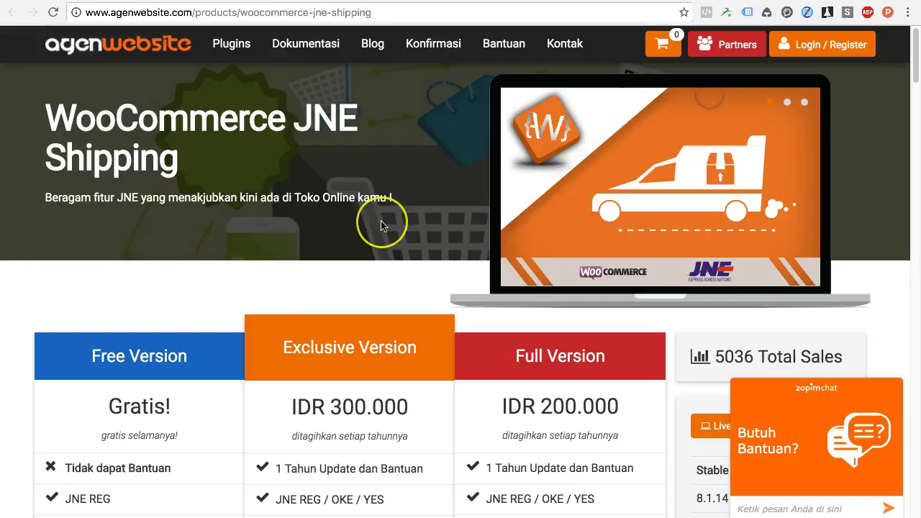
pyautogui.scroll(-15, 382, 225)
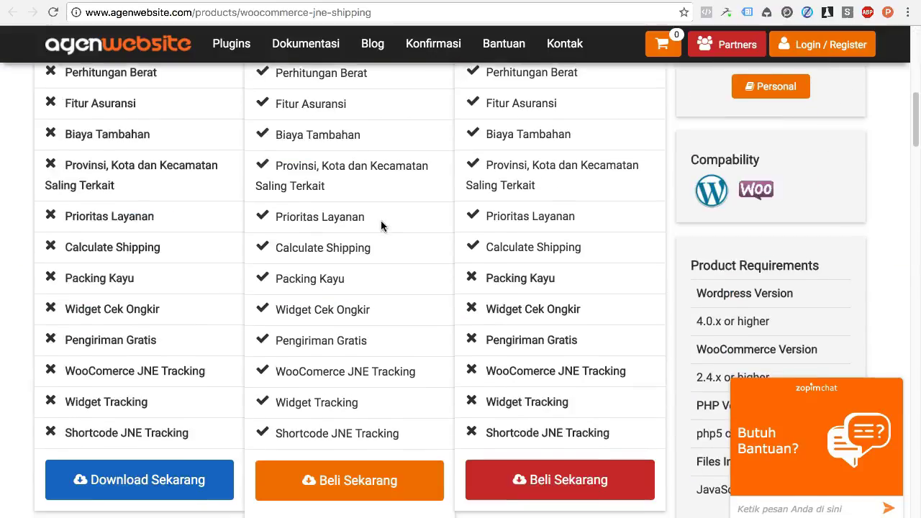
pyautogui.scroll(15, 382, 225)
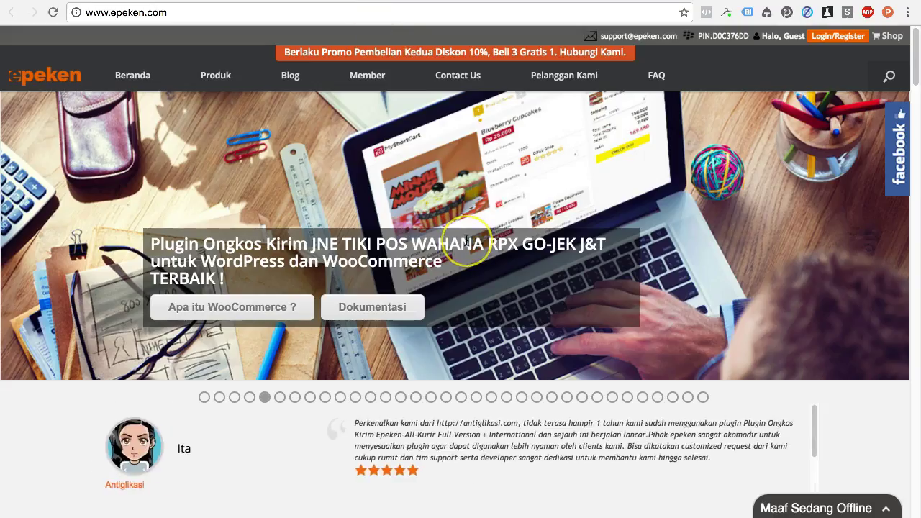
# Review the pricing of Epeken JNE and Epeken All Kurir on the epeken.com home page.
pyautogui.scroll(-5, 466, 241)
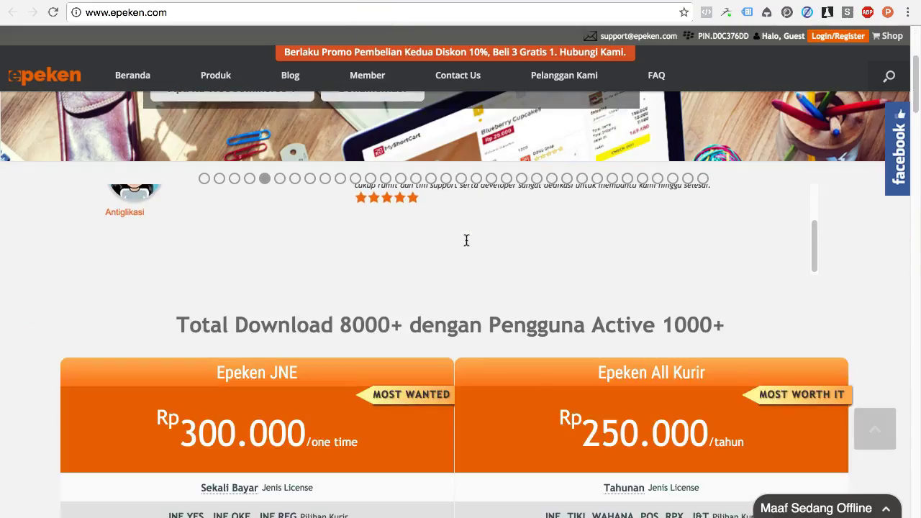
pyautogui.scroll(-3, 467, 240)
pyautogui.scroll(7, 466, 241)
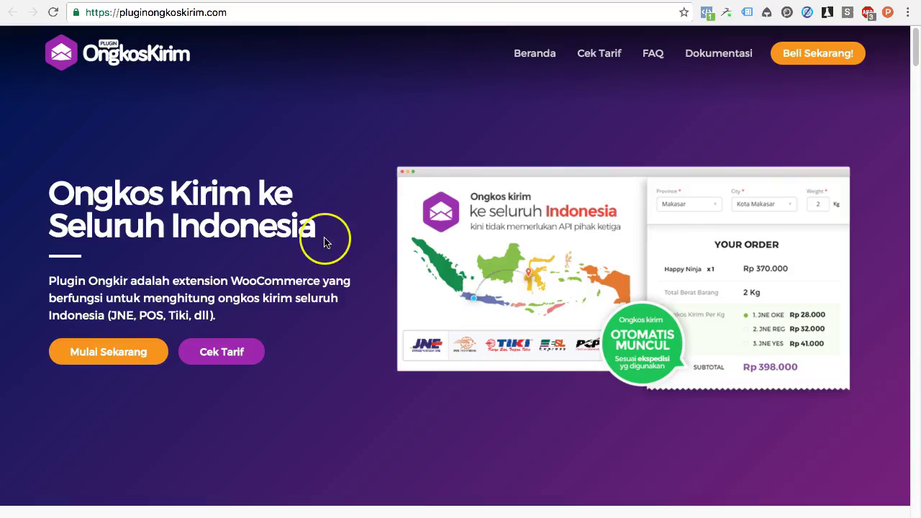
# Look through the Plugin Ongkos Kirim home page and return to the epeken.com page.
pyautogui.scroll(-5, 324, 243)
pyautogui.scroll(-10, 324, 243)
pyautogui.scroll(15, 323, 241)
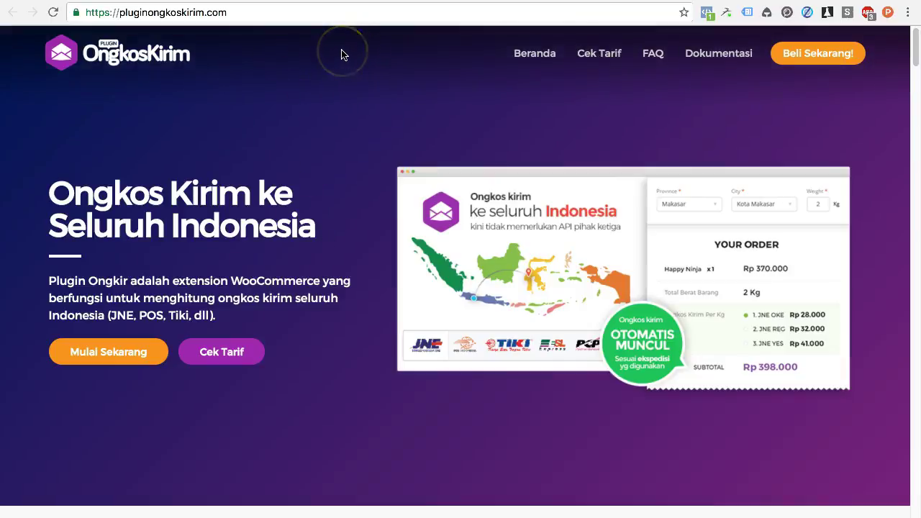
pyautogui.click(338, 49)
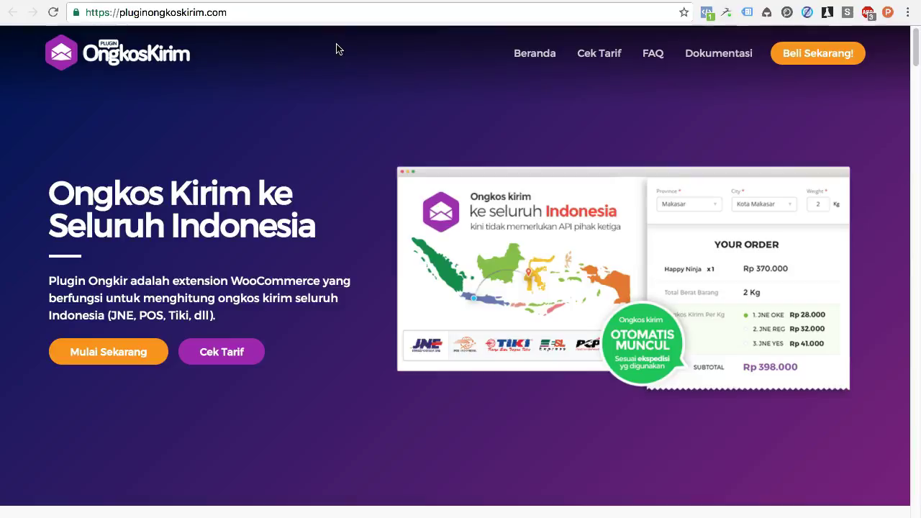
pyautogui.click(351, 10)
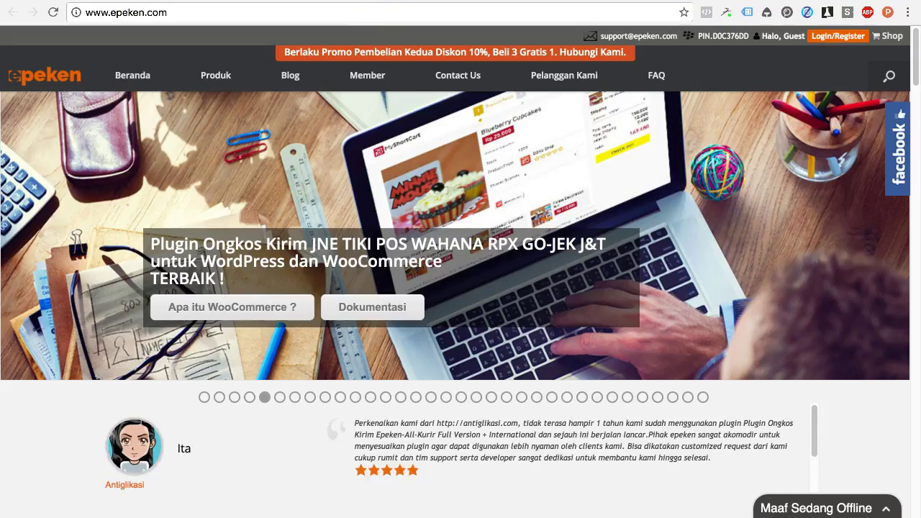